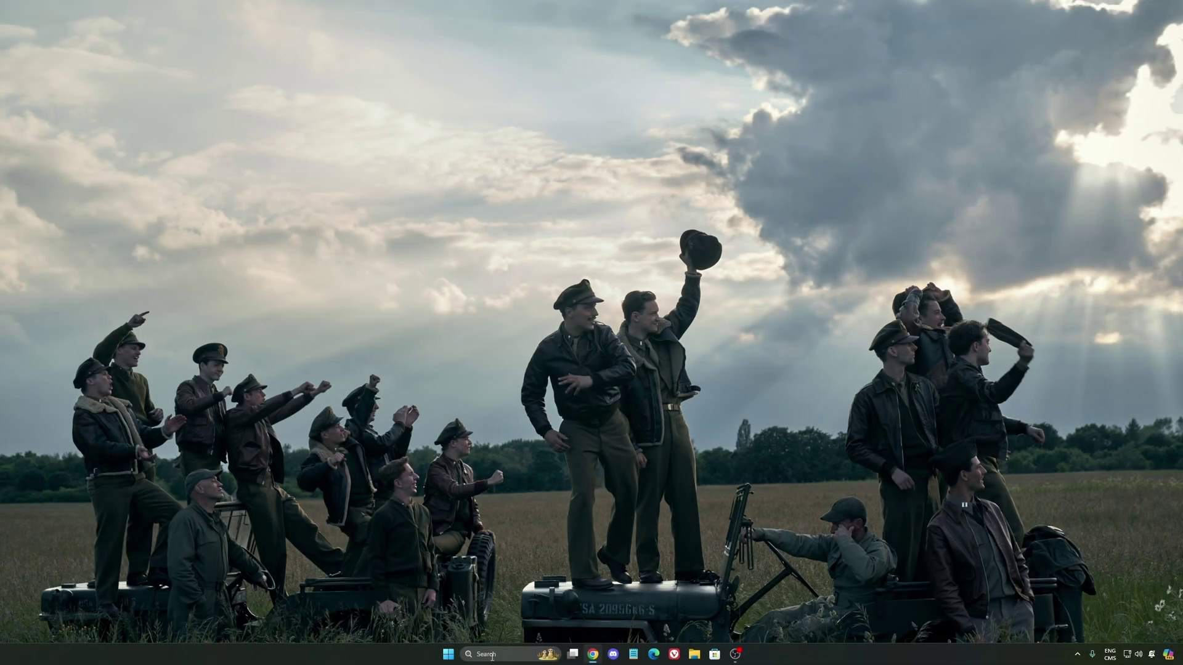
Open Windows Settings and review the Game Bar page and the default graphics settings
click(492, 654)
text(seti)
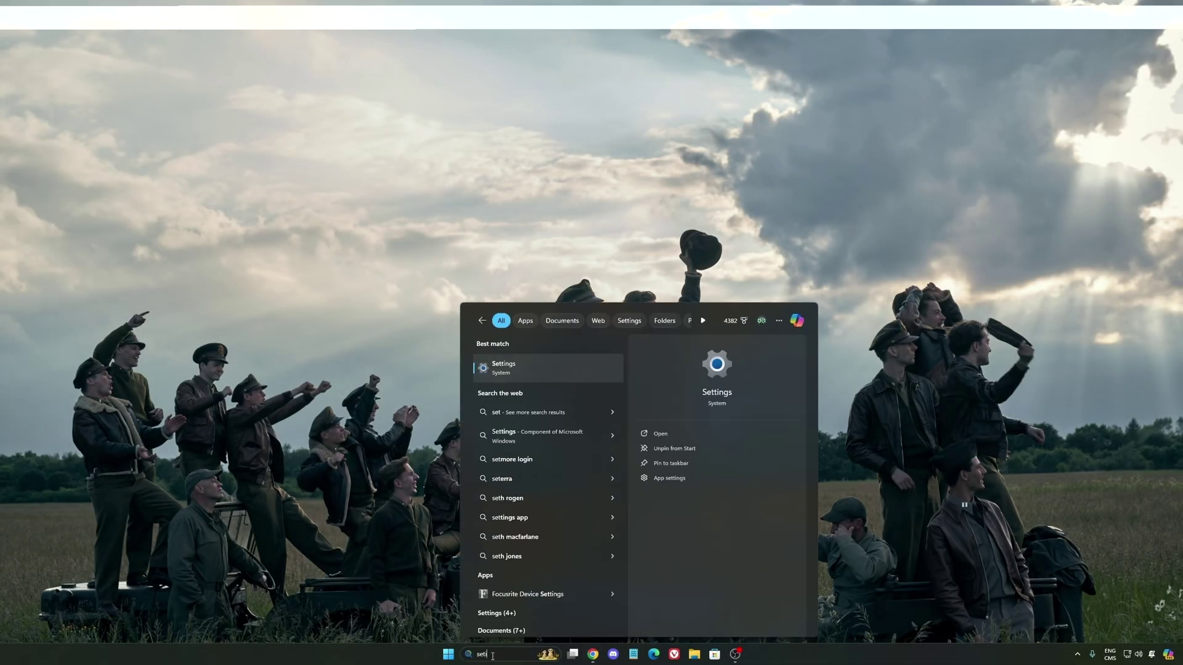
key(Return)
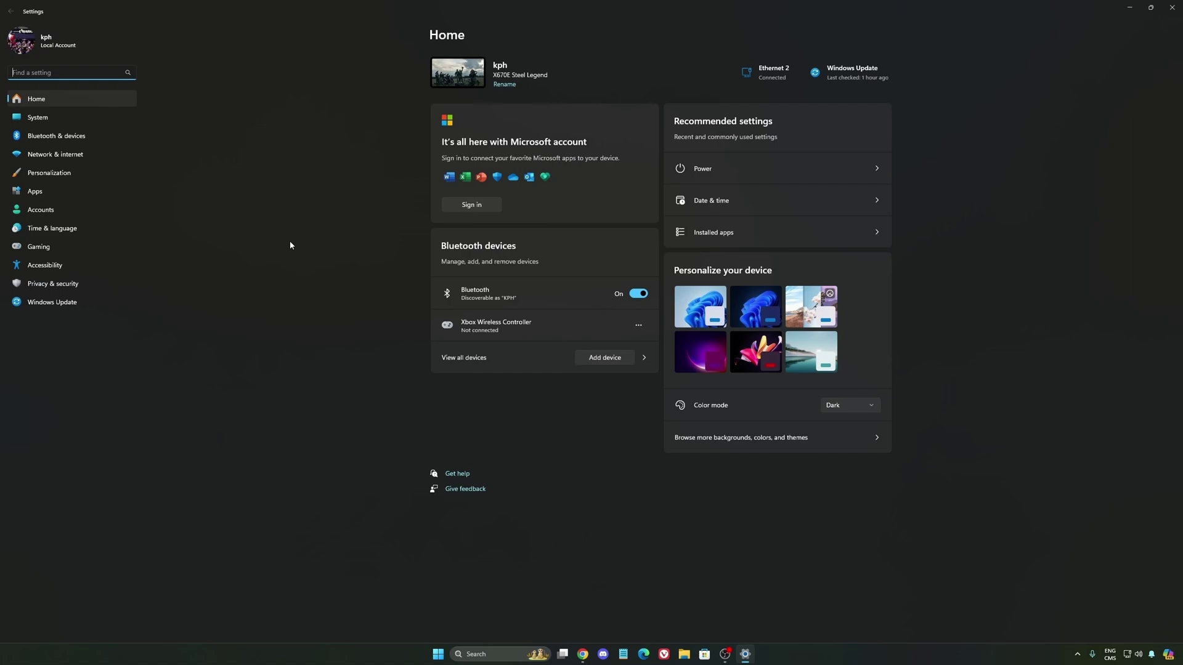
click(31, 247)
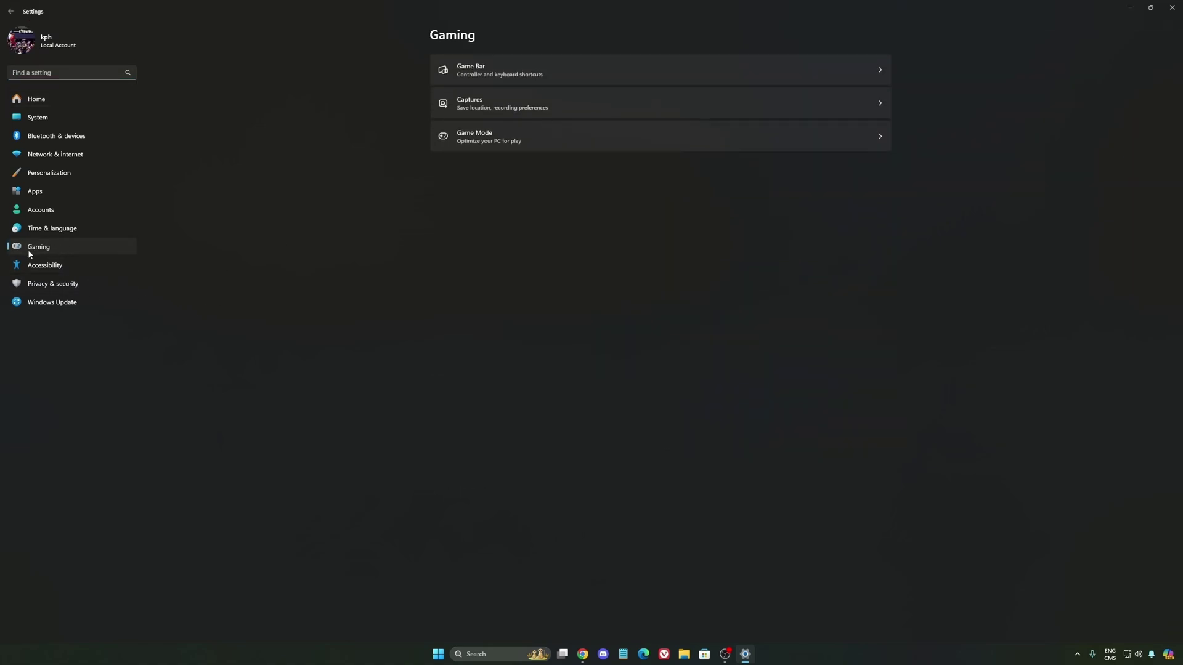
click(506, 74)
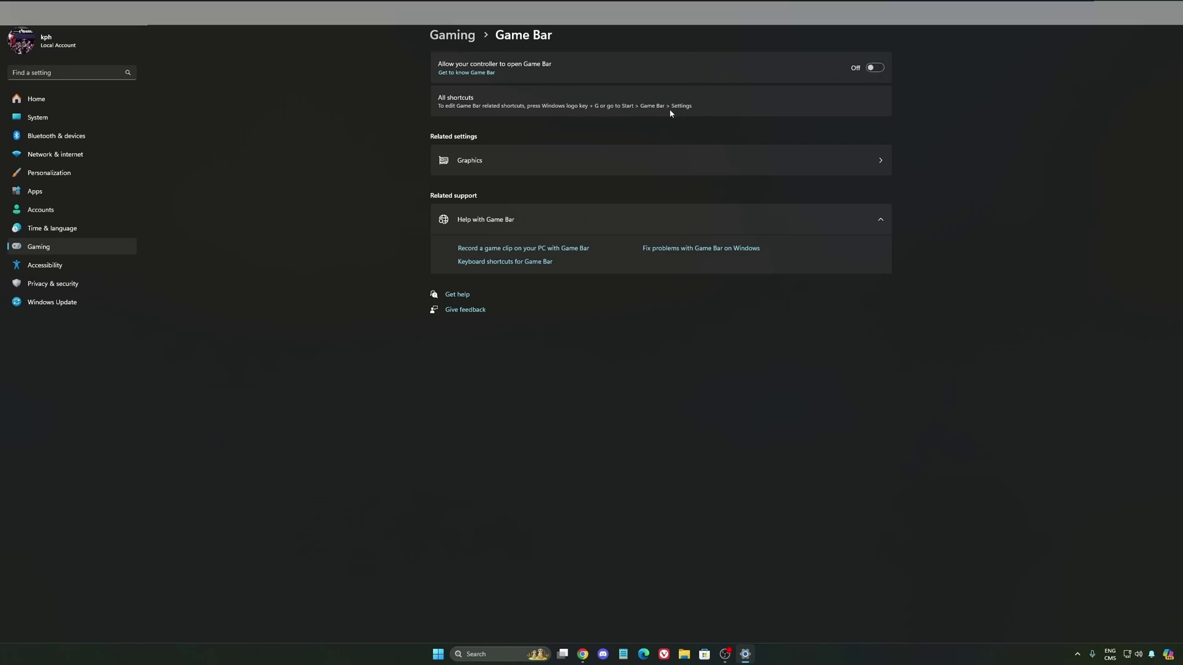
click(553, 164)
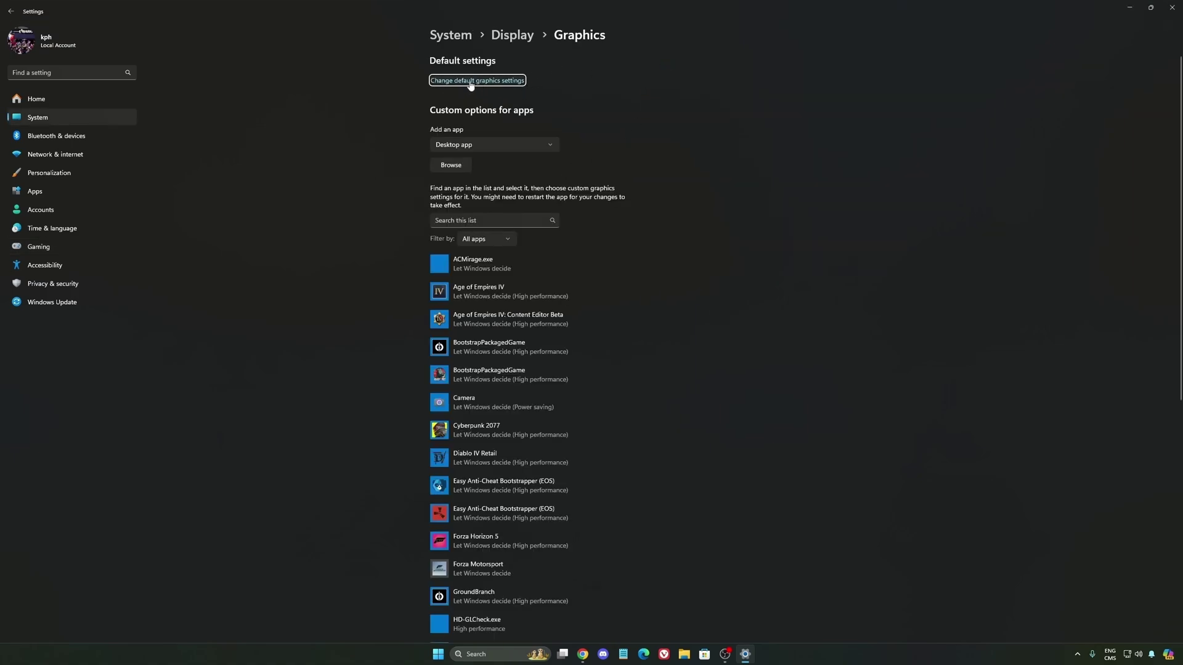
click(472, 82)
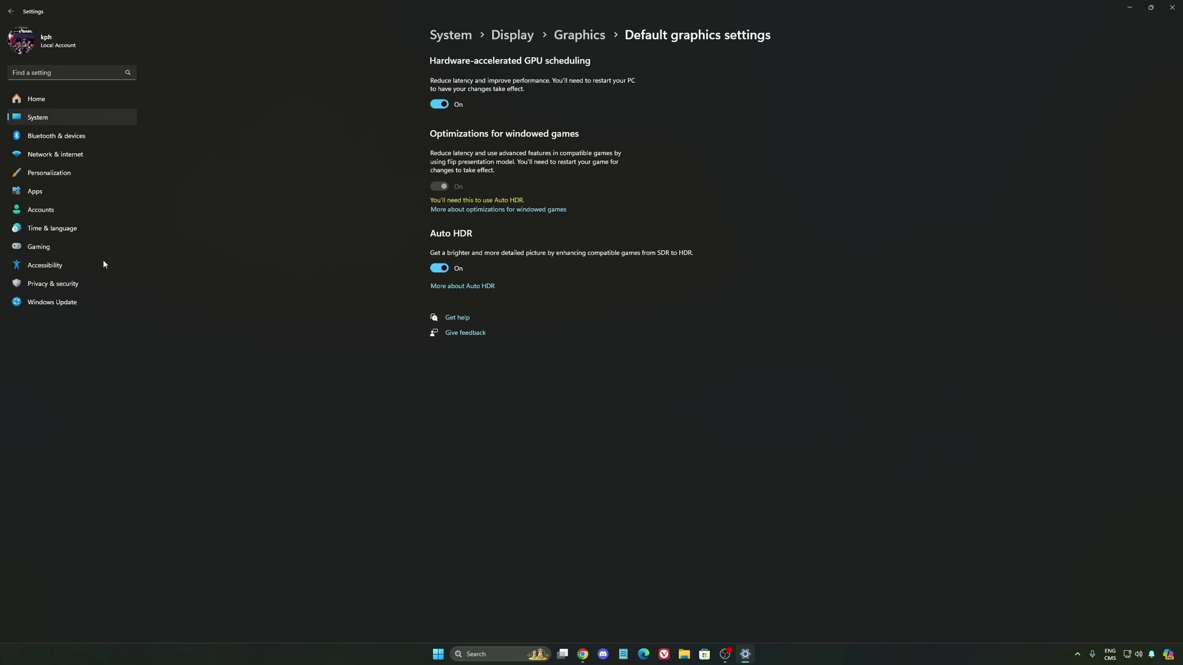
Review the Captures recording preferences and the Game Mode page in the Gaming settings
click(60, 246)
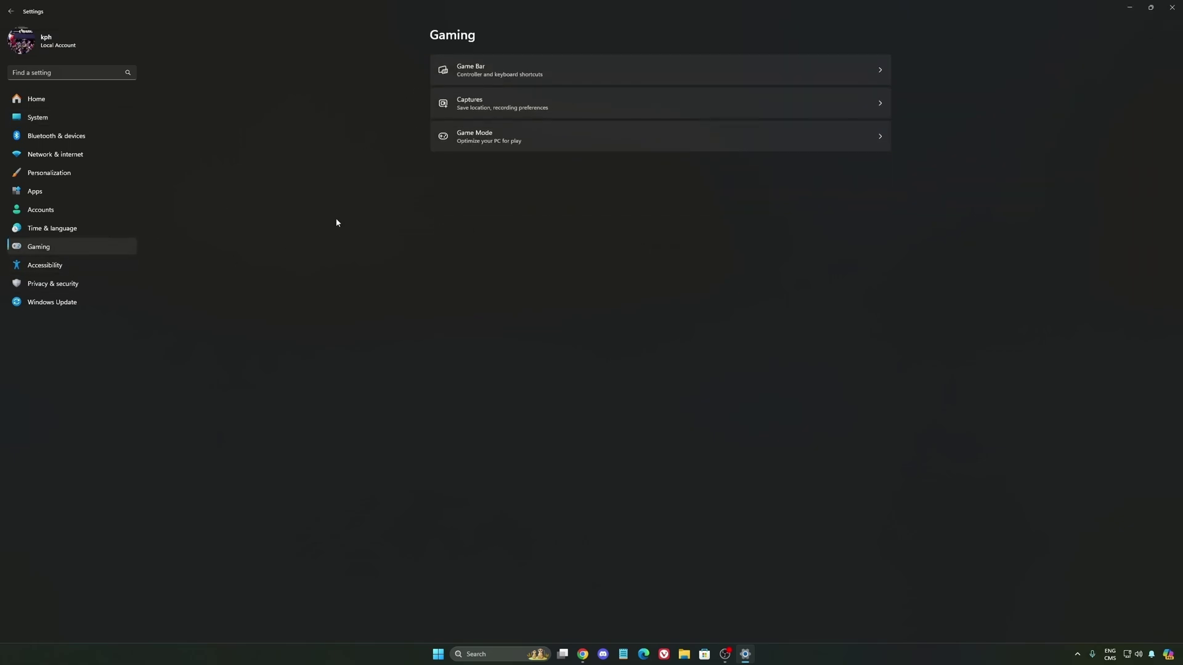
click(590, 109)
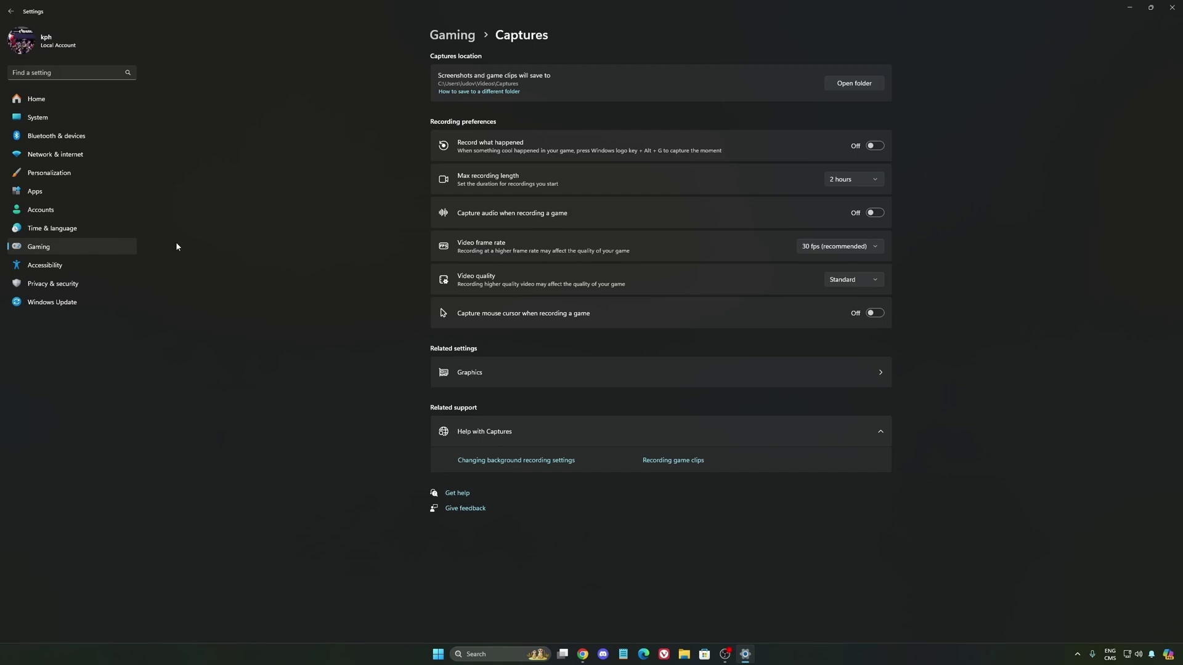
click(92, 247)
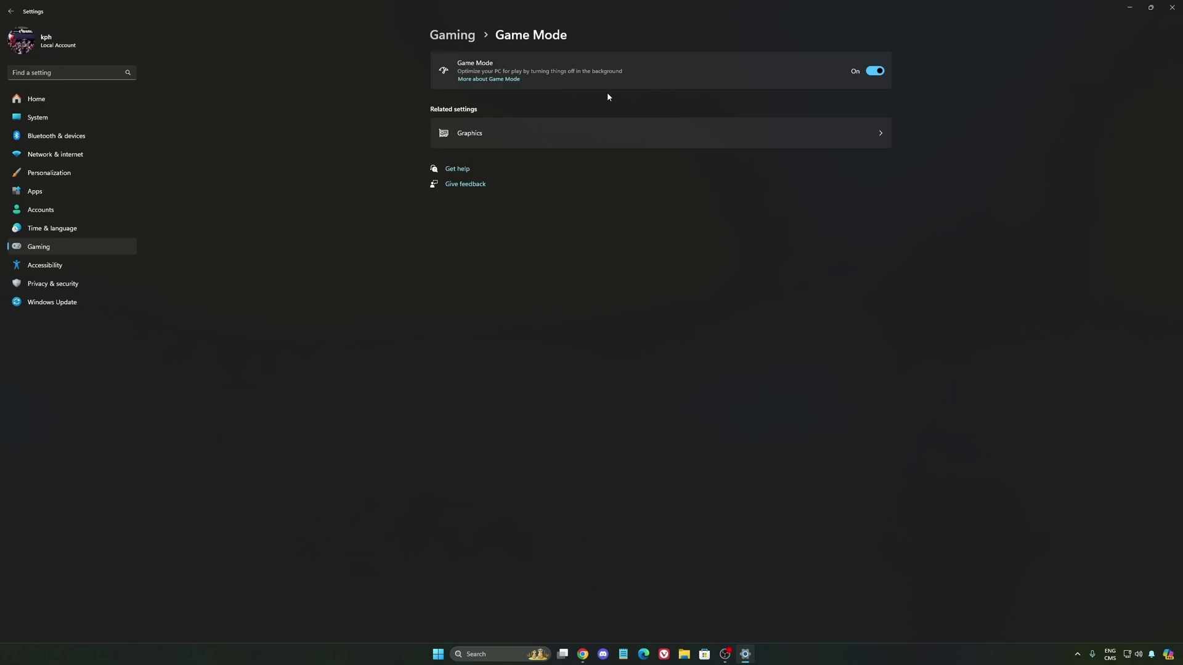
Set the power mode to Balanced in the System power settings and review the available modes
click(53, 116)
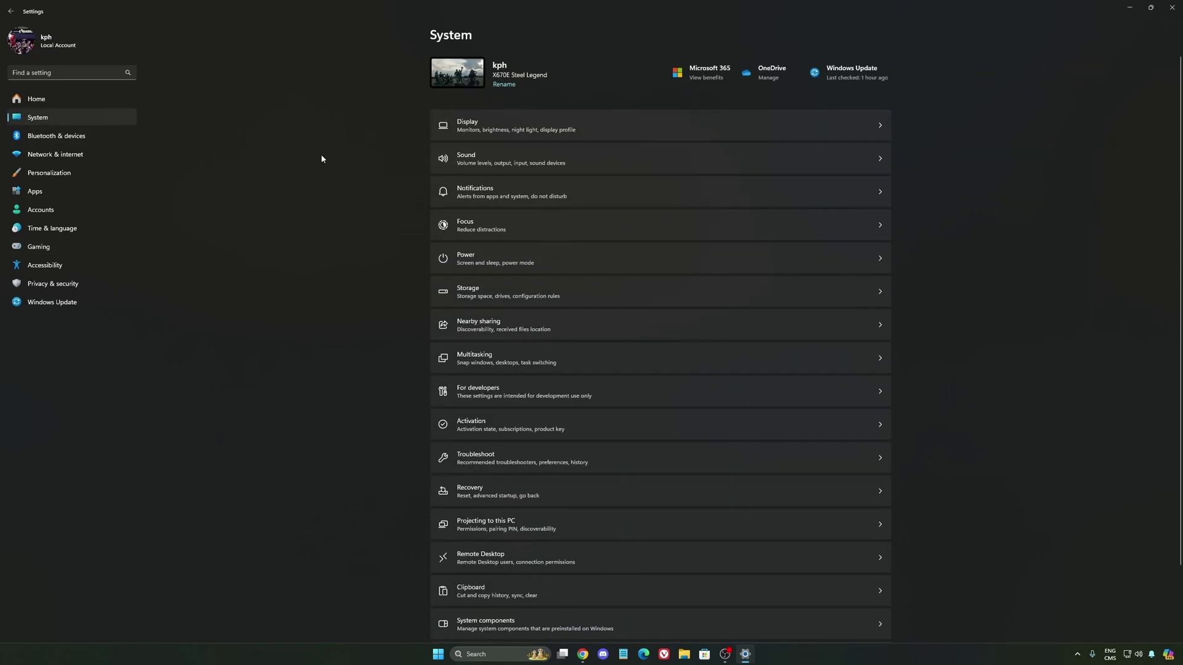
click(499, 261)
click(869, 173)
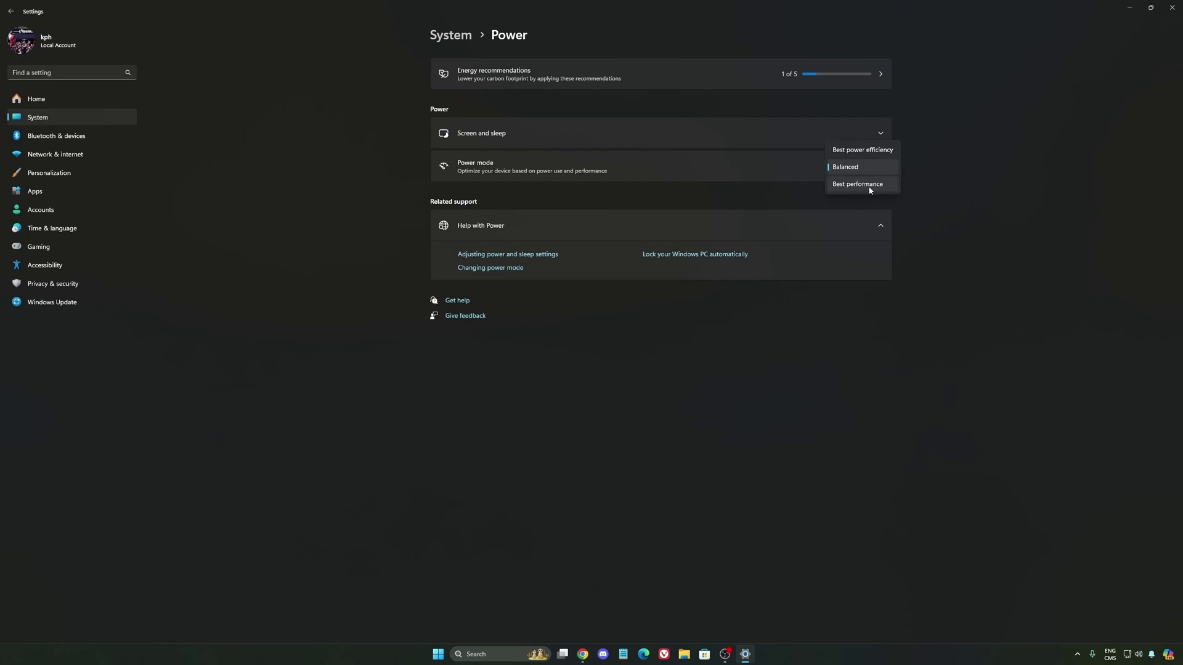
click(835, 166)
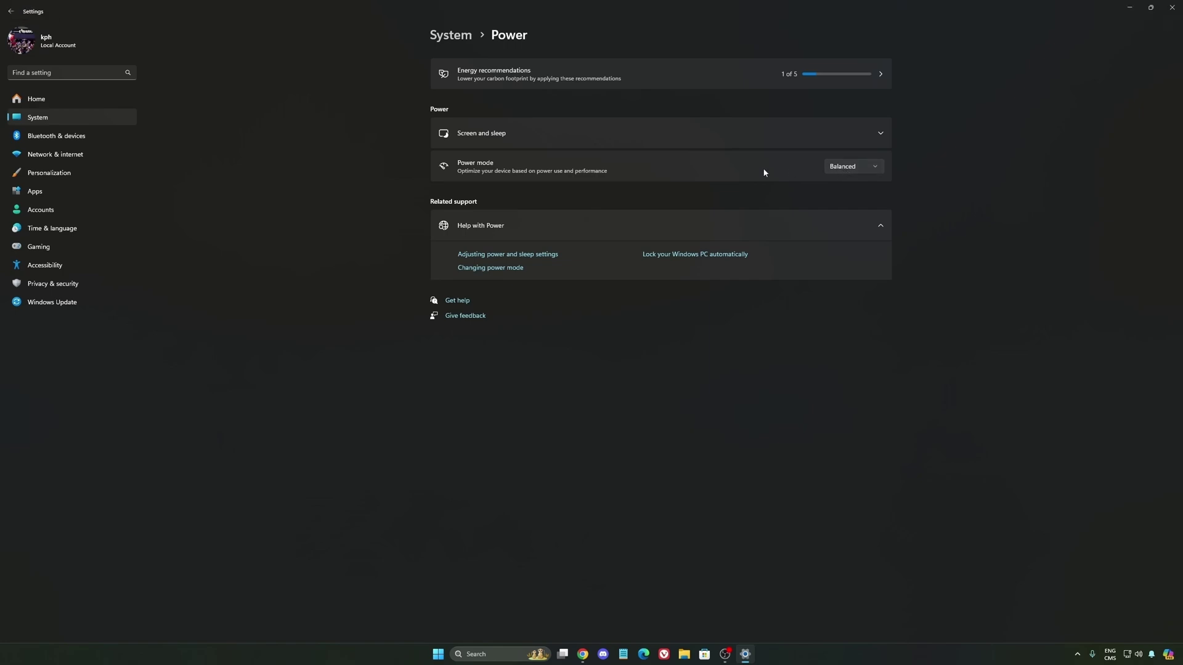
click(853, 167)
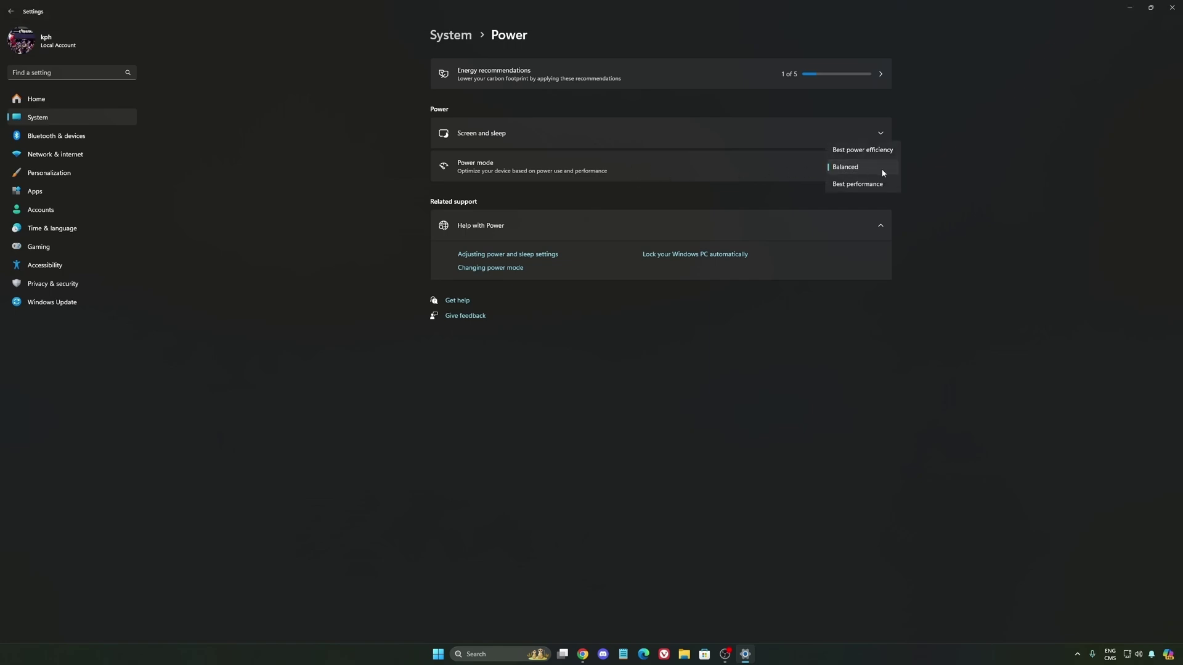
click(967, 192)
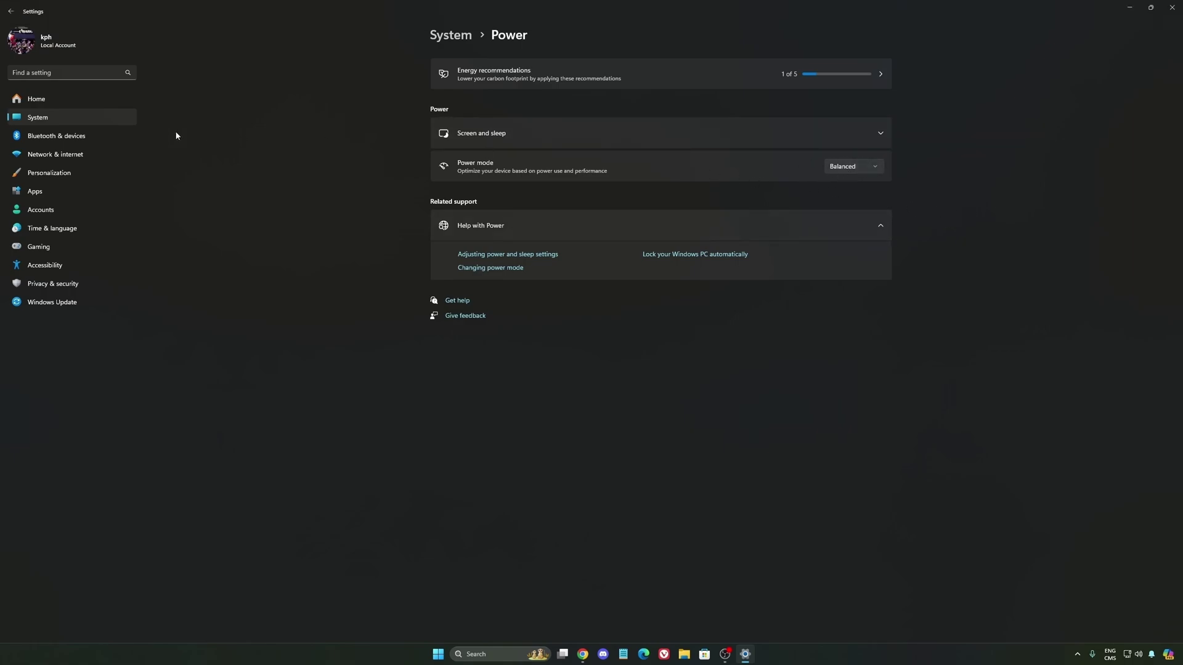
Check the Windows Update page and close Settings
click(66, 102)
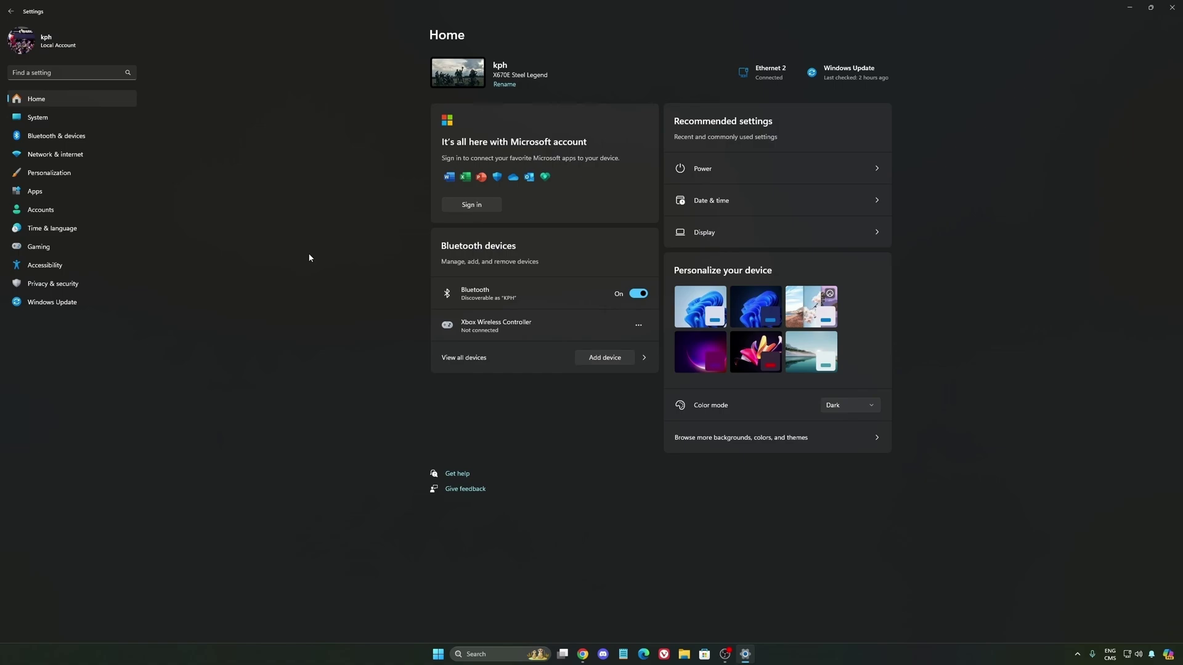
click(124, 302)
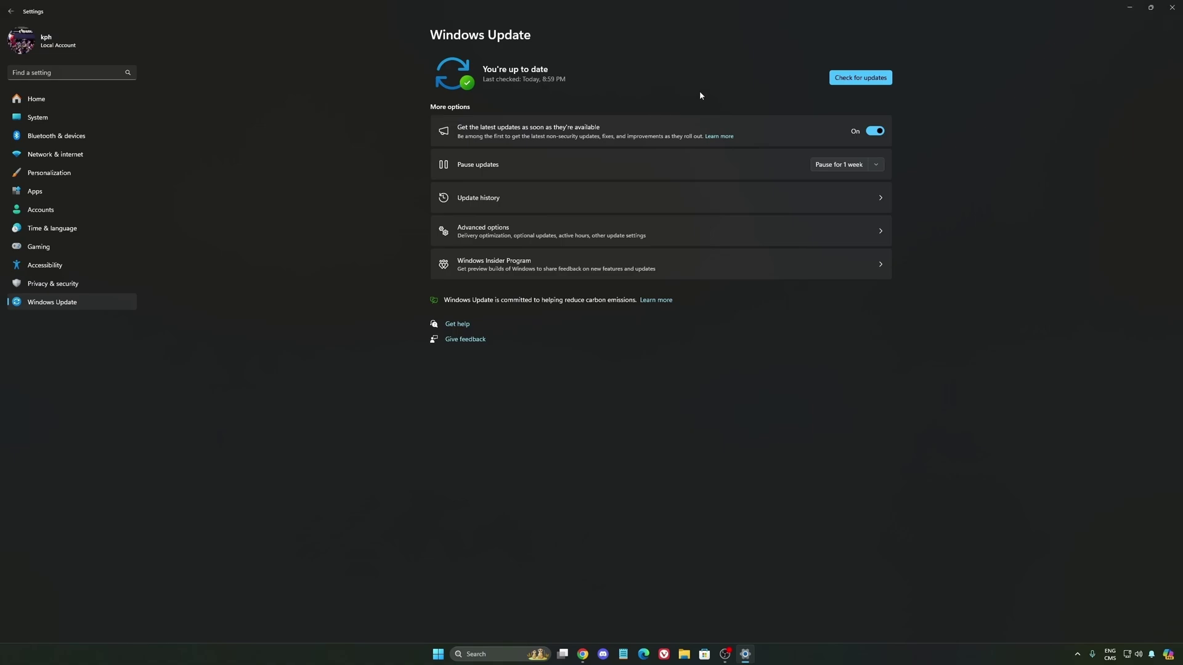
click(1171, 7)
Switch to the NVIDIA App, turn off the NVIDIA overlay in its feature settings, and minimize the window
click(1076, 654)
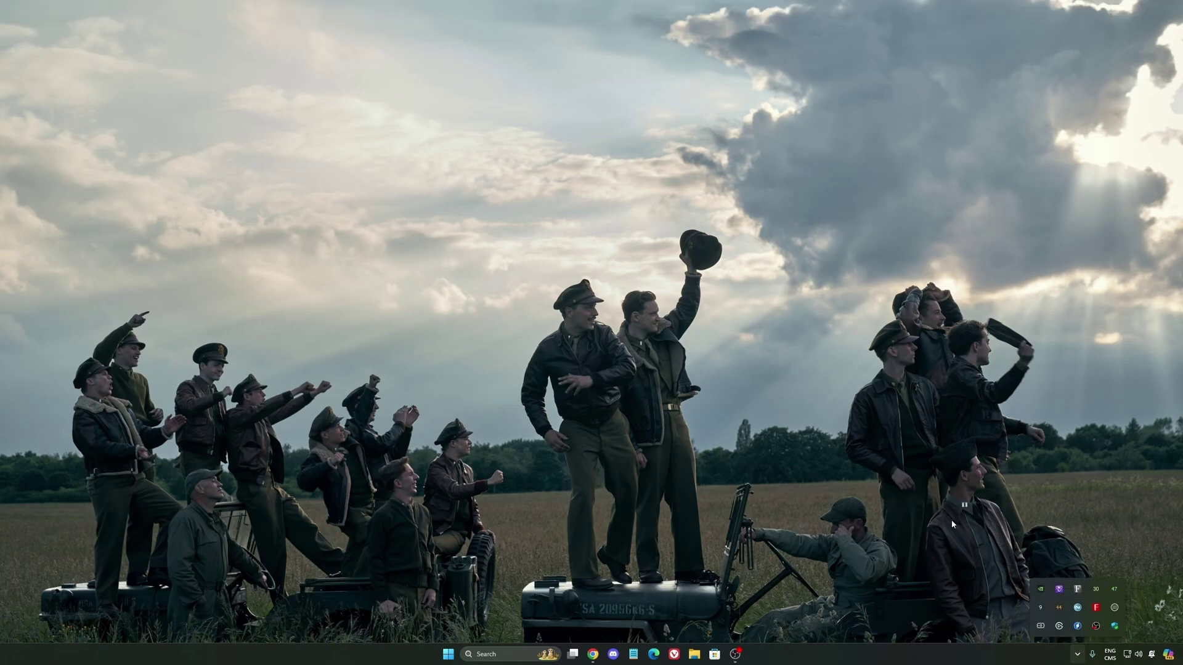
click(1039, 589)
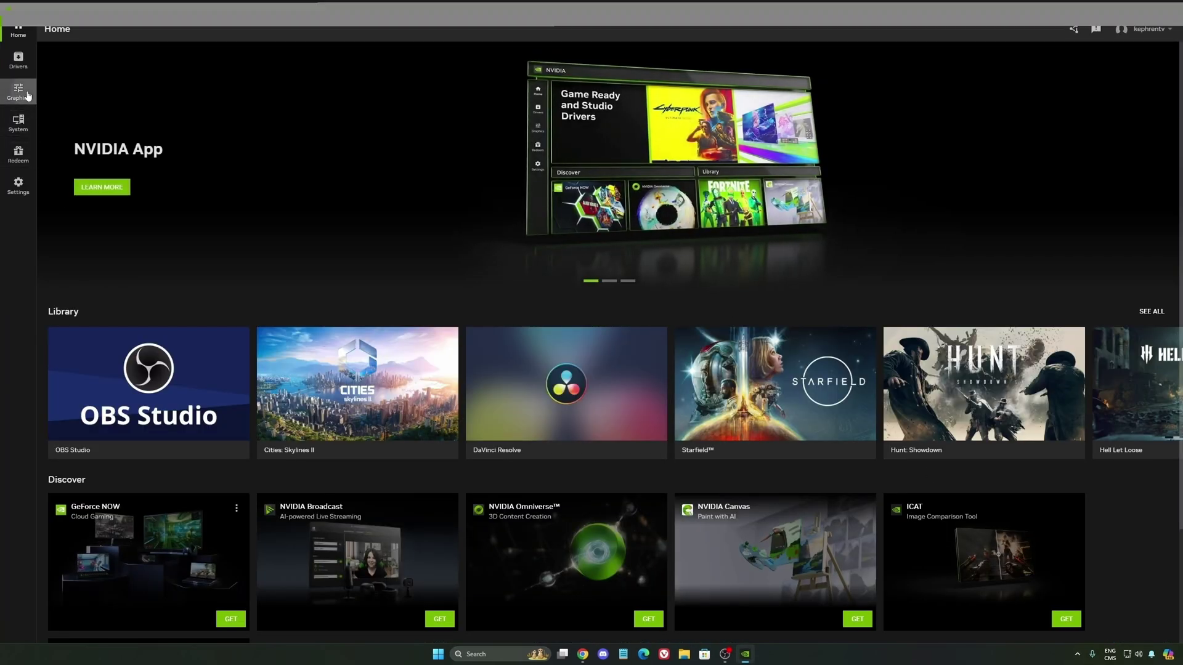
click(28, 94)
click(18, 185)
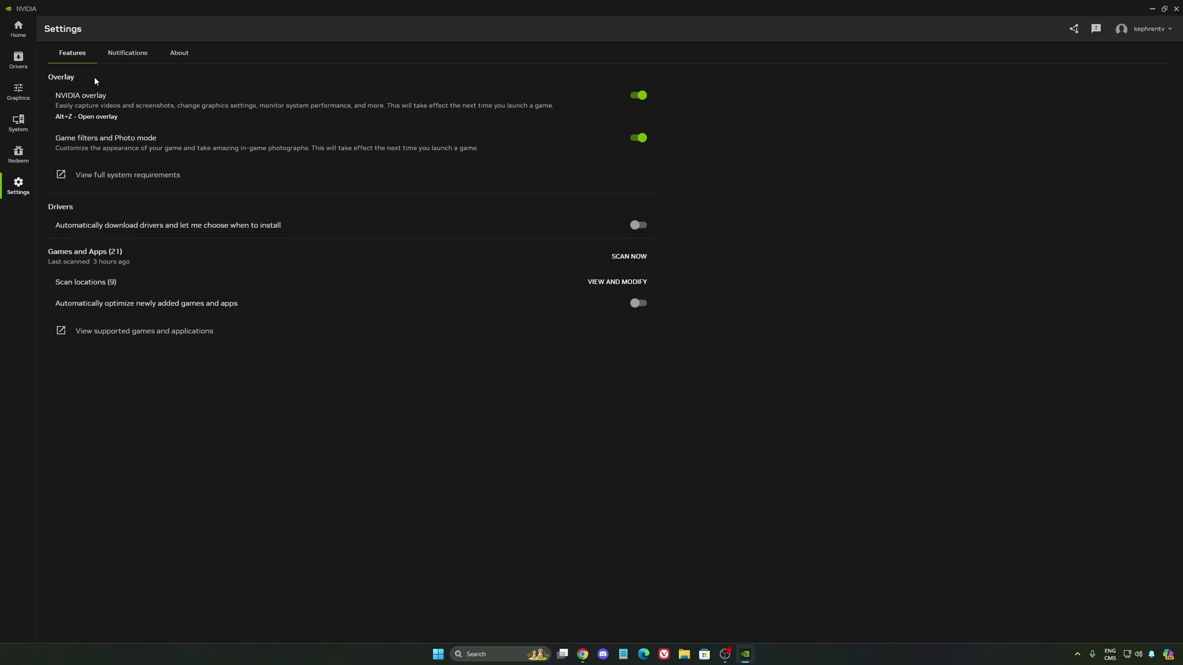
click(638, 95)
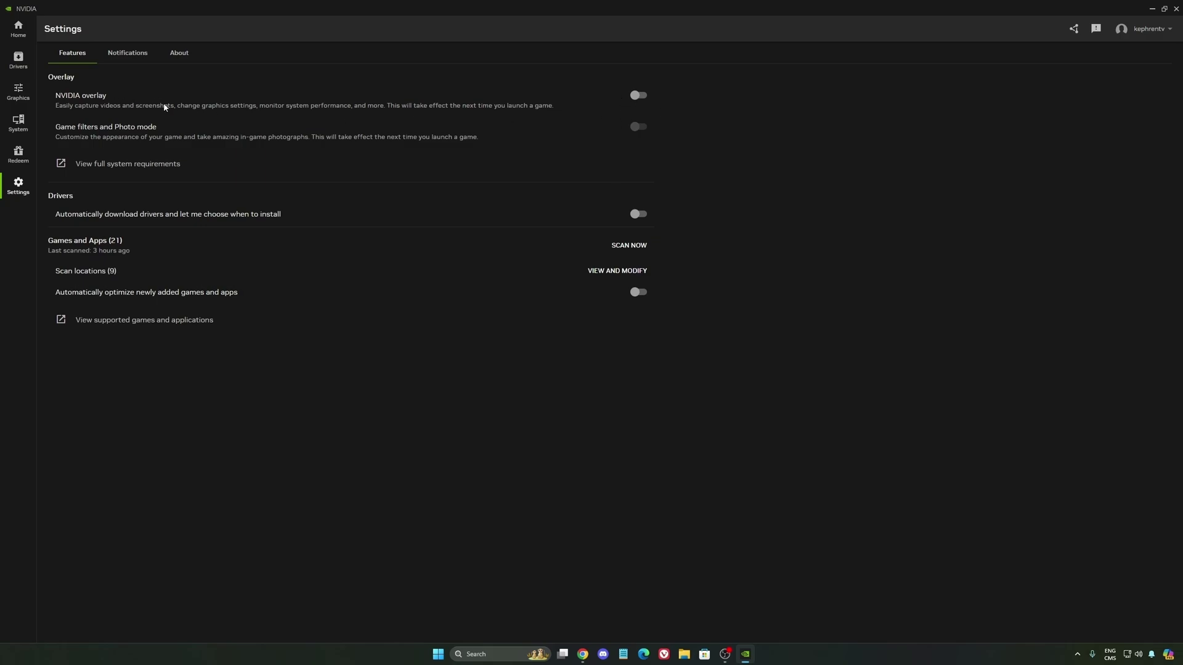
click(1151, 8)
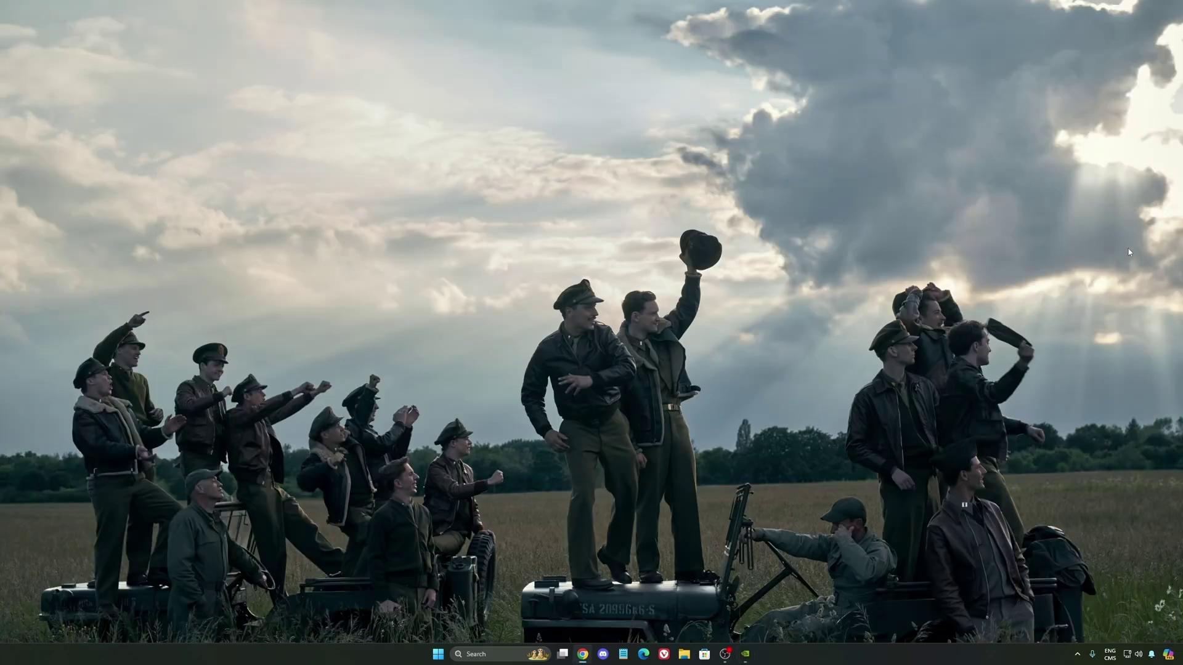
Open the NVIDIA Control Panel and show its Manage 3D settings page
click(1075, 654)
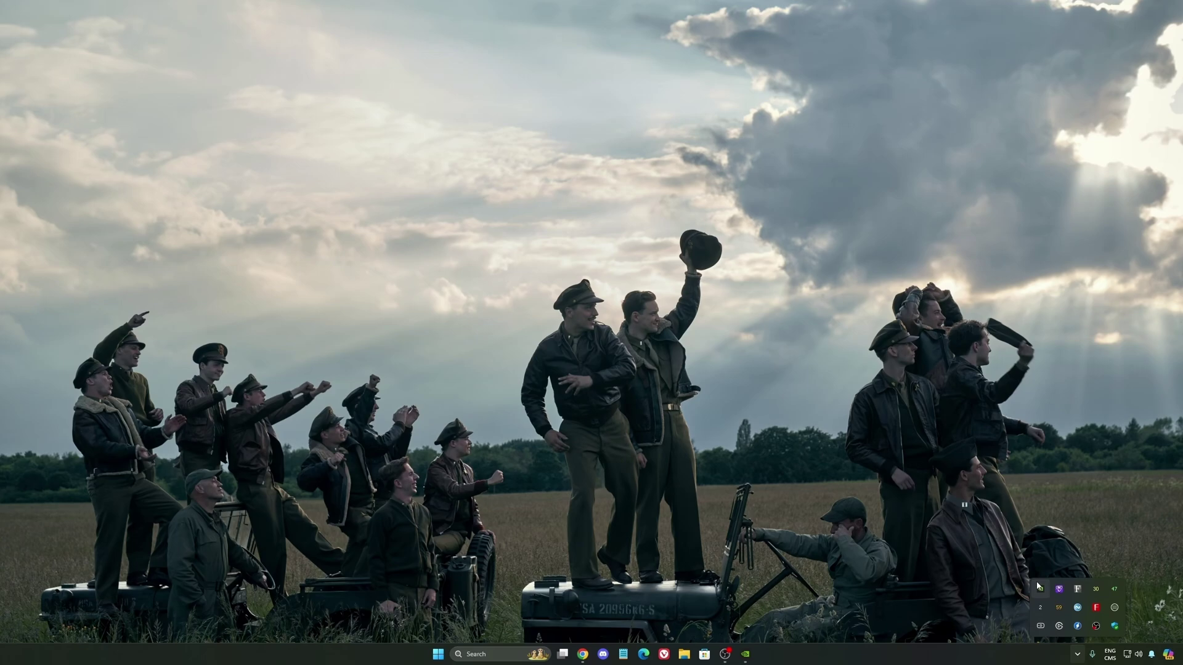
right_click(1040, 626)
click(1079, 603)
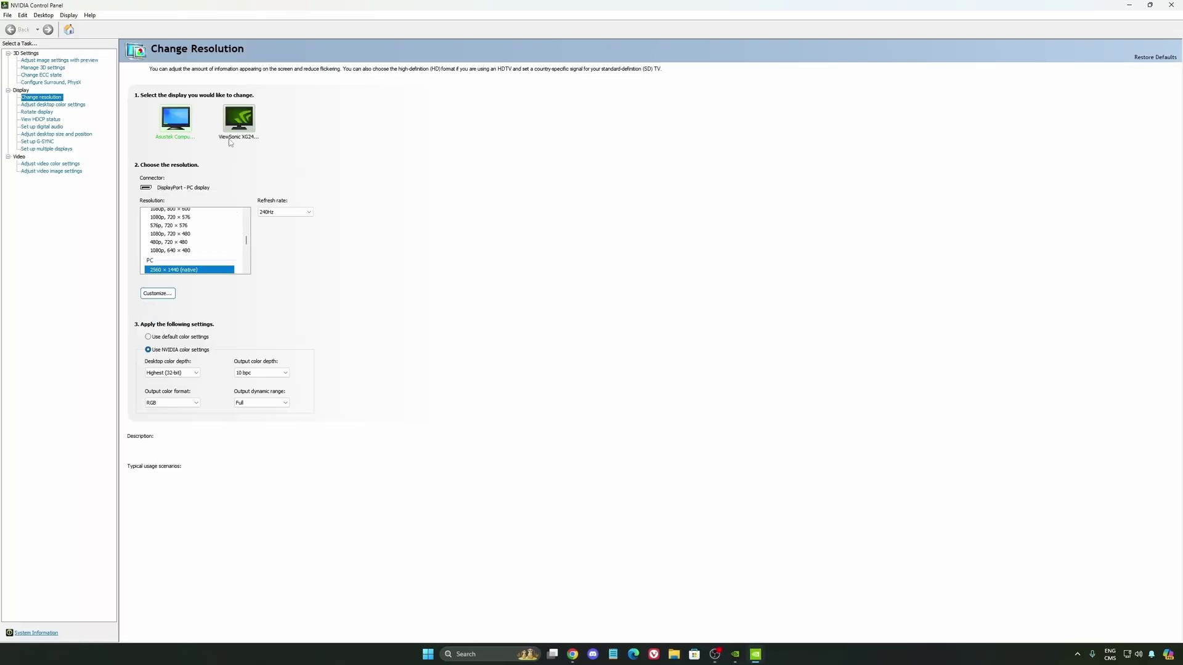
click(49, 67)
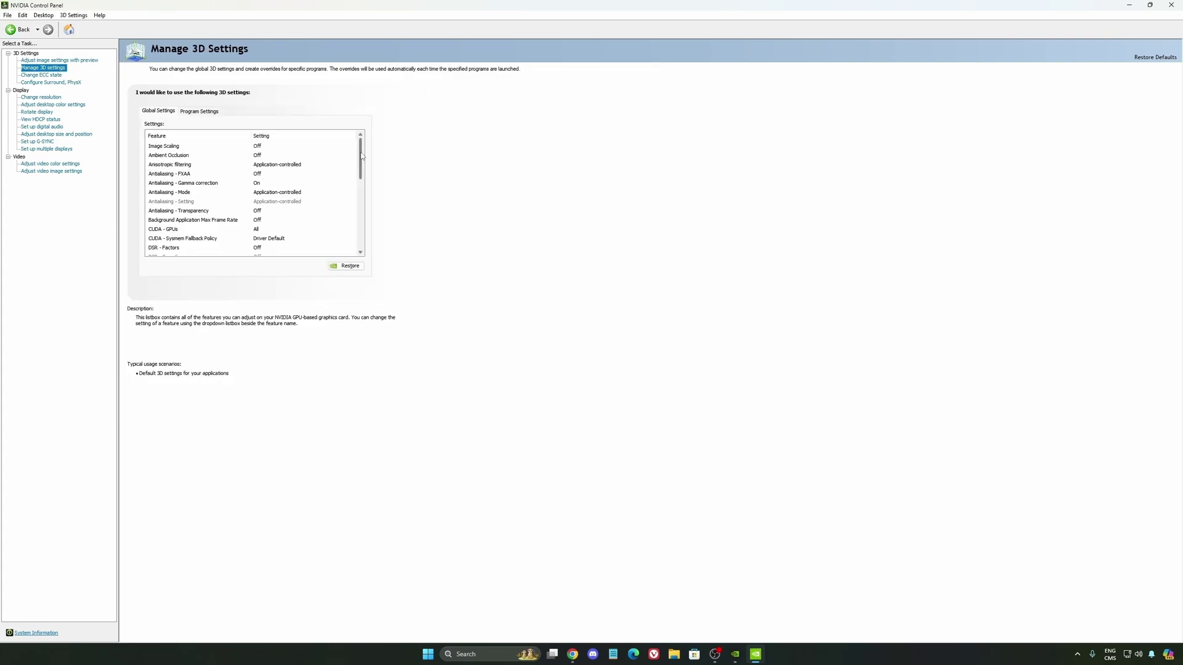
Review the global 3D settings down to Power management mode and inspect its available options
drag(360, 158, 361, 178)
mouse_move(219, 210)
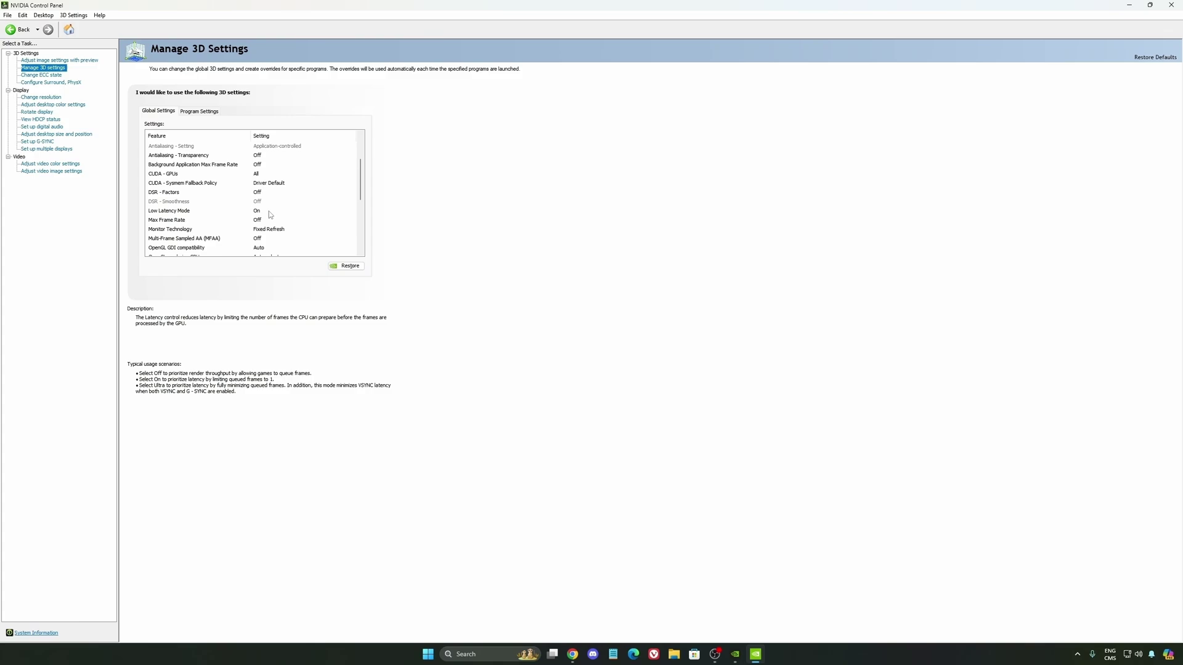
scroll(362, 199, down, 1)
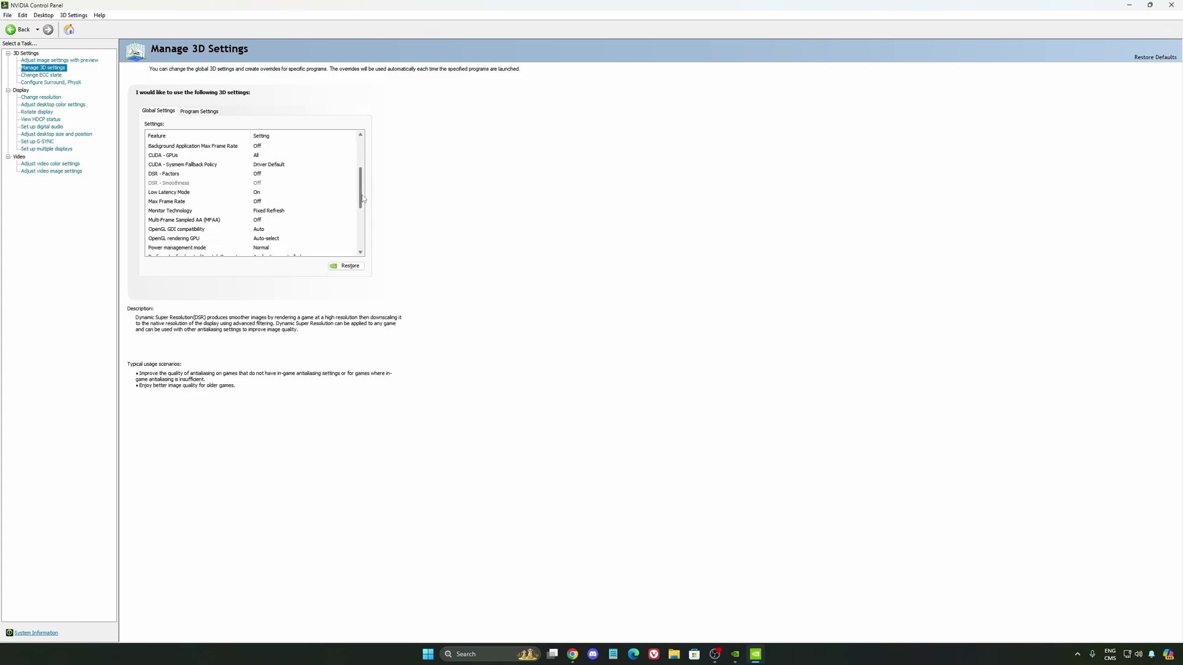
scroll(362, 199, down, 2)
mouse_move(170, 195)
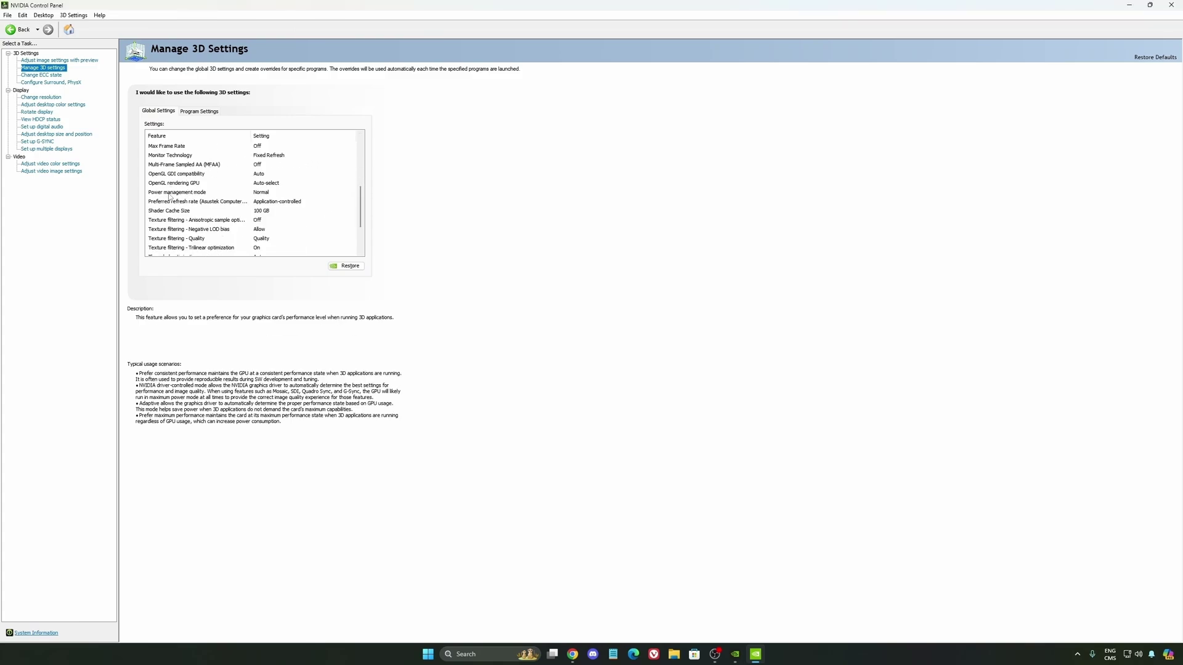
click(263, 193)
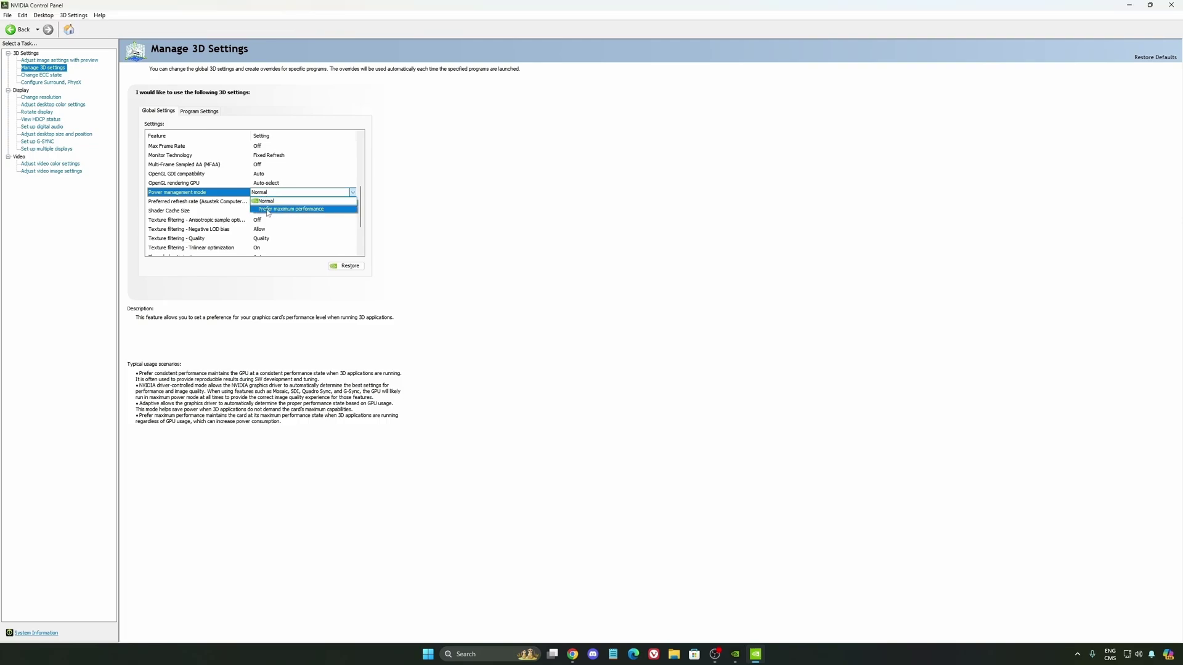
click(437, 214)
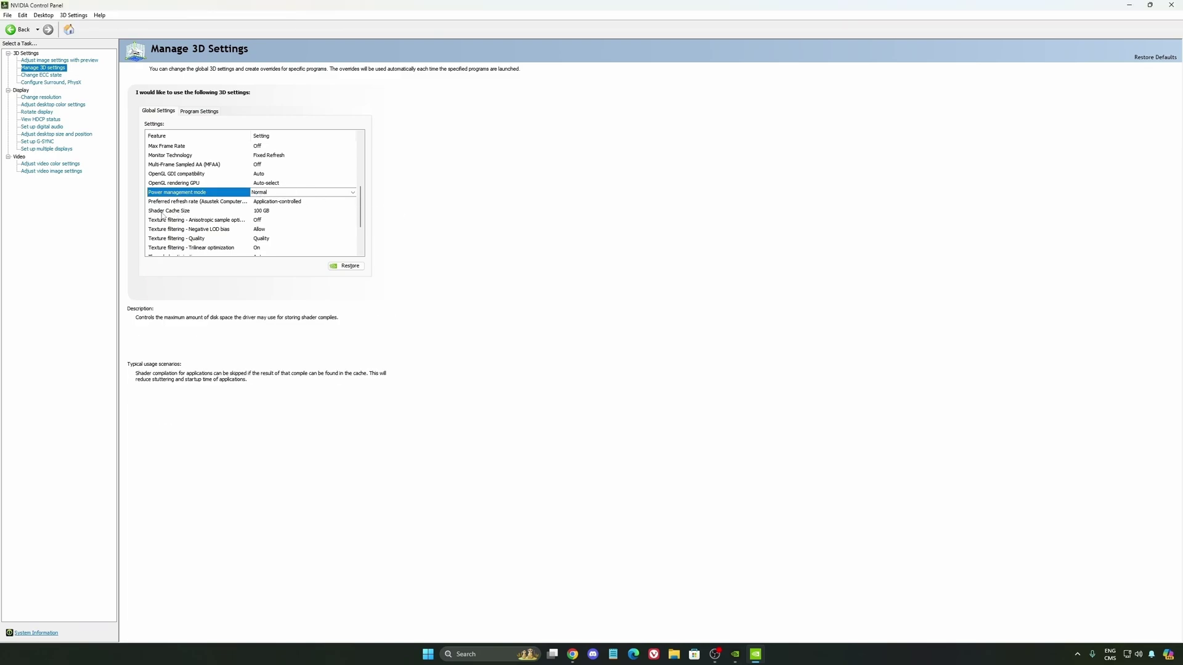
Inspect the Shader Cache Size options in the global 3D settings
click(271, 211)
click(271, 211)
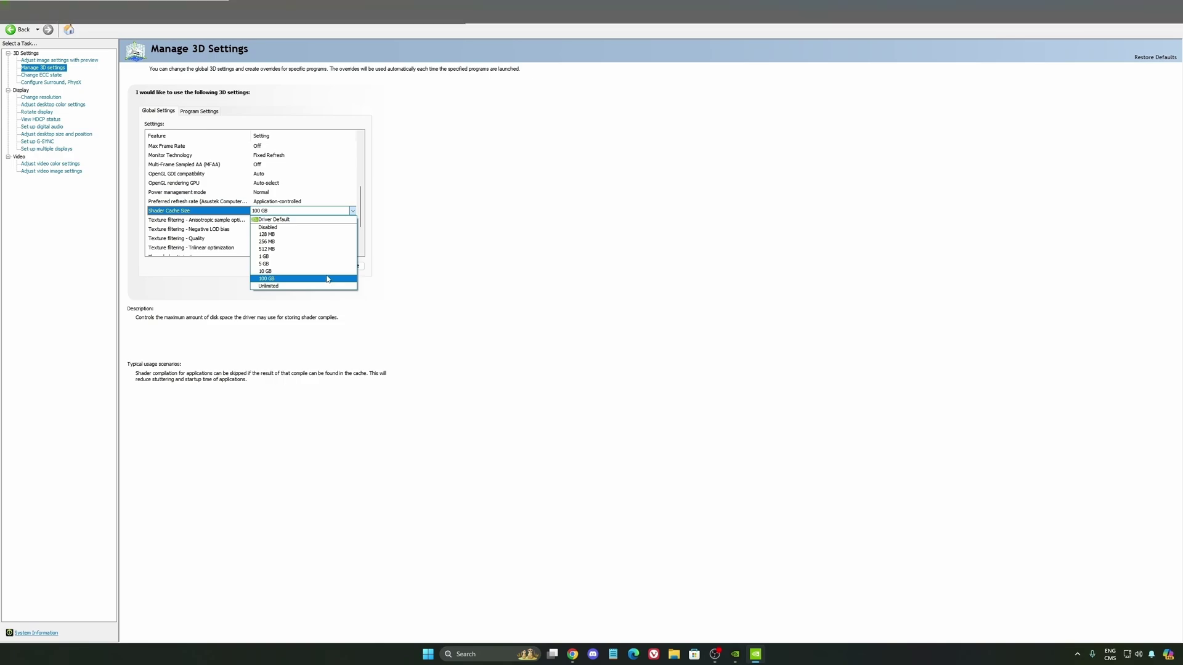
click(519, 280)
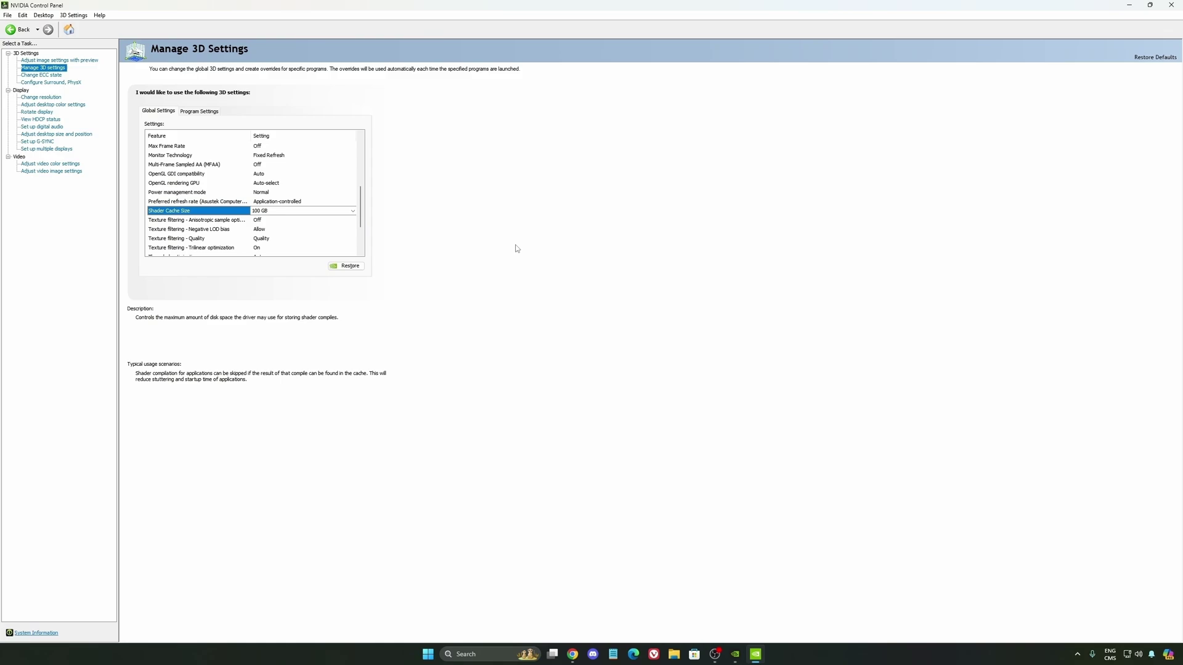
Inspect the refresh rate options on the Change Resolution page and open the G-SYNC setup page
click(35, 97)
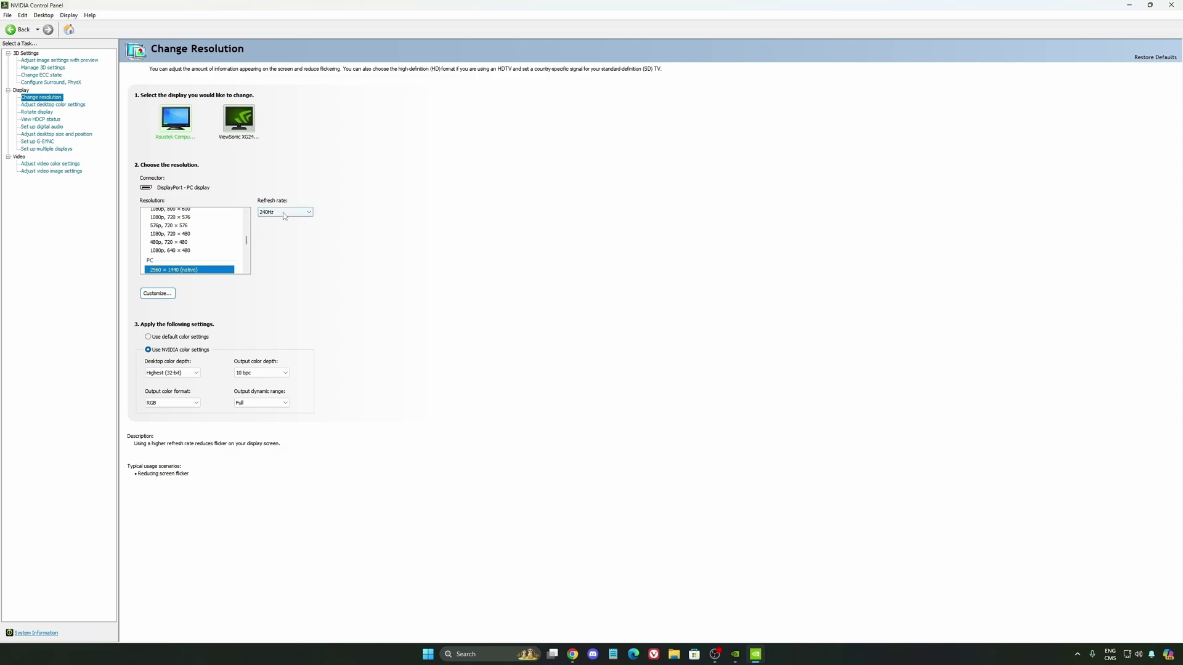
click(284, 213)
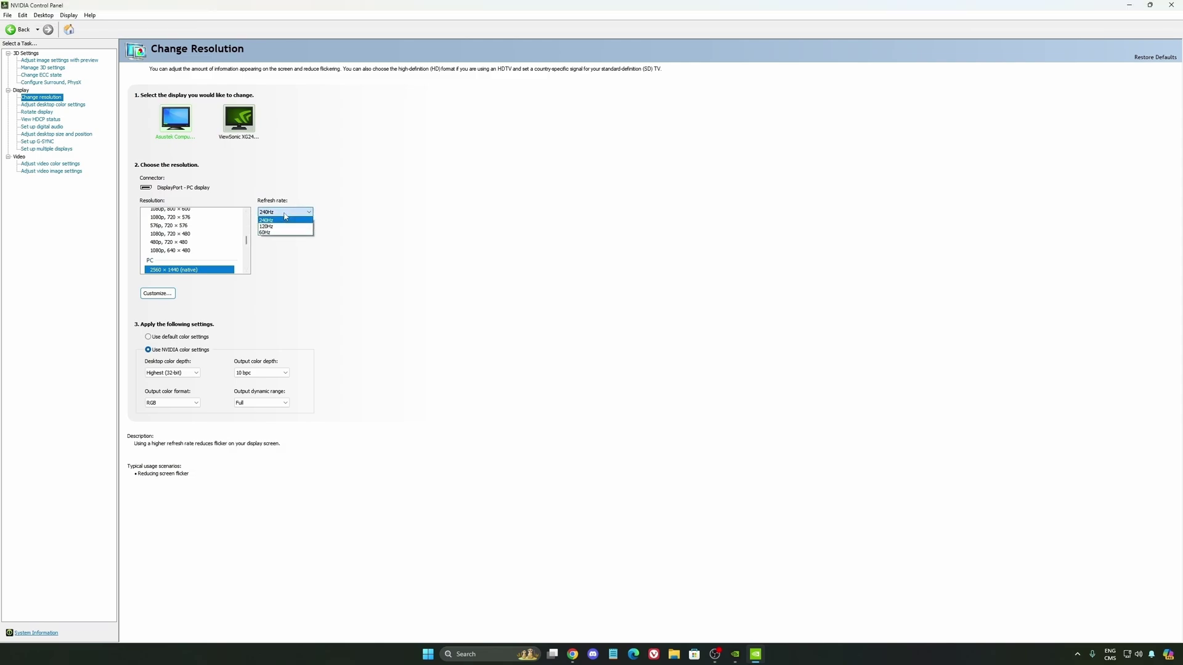
click(359, 228)
click(279, 215)
click(317, 208)
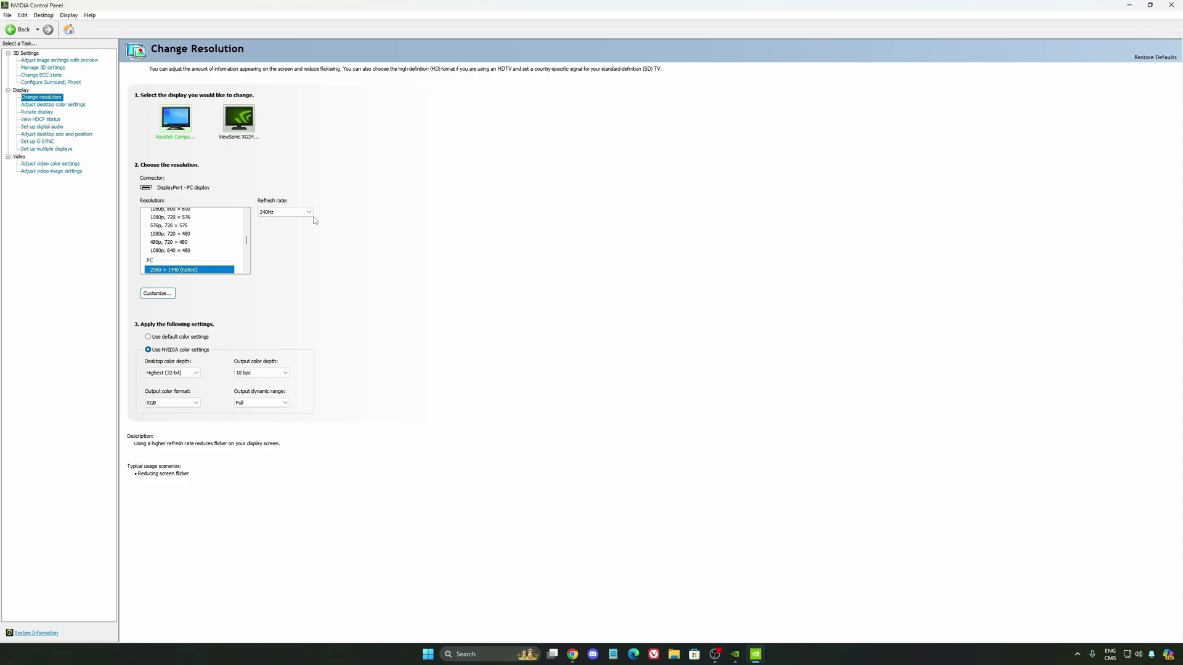
click(40, 142)
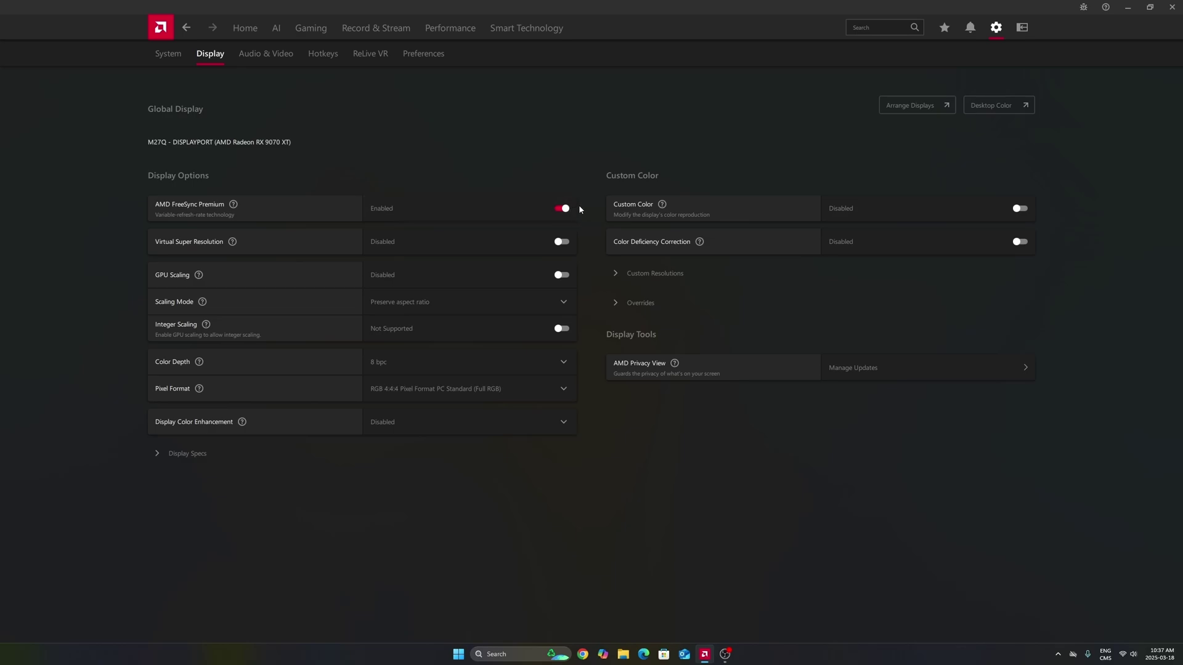
Open the AMD global graphics settings and compare the options of GPU 1 and GPU 2, finishing on GPU 1
click(308, 29)
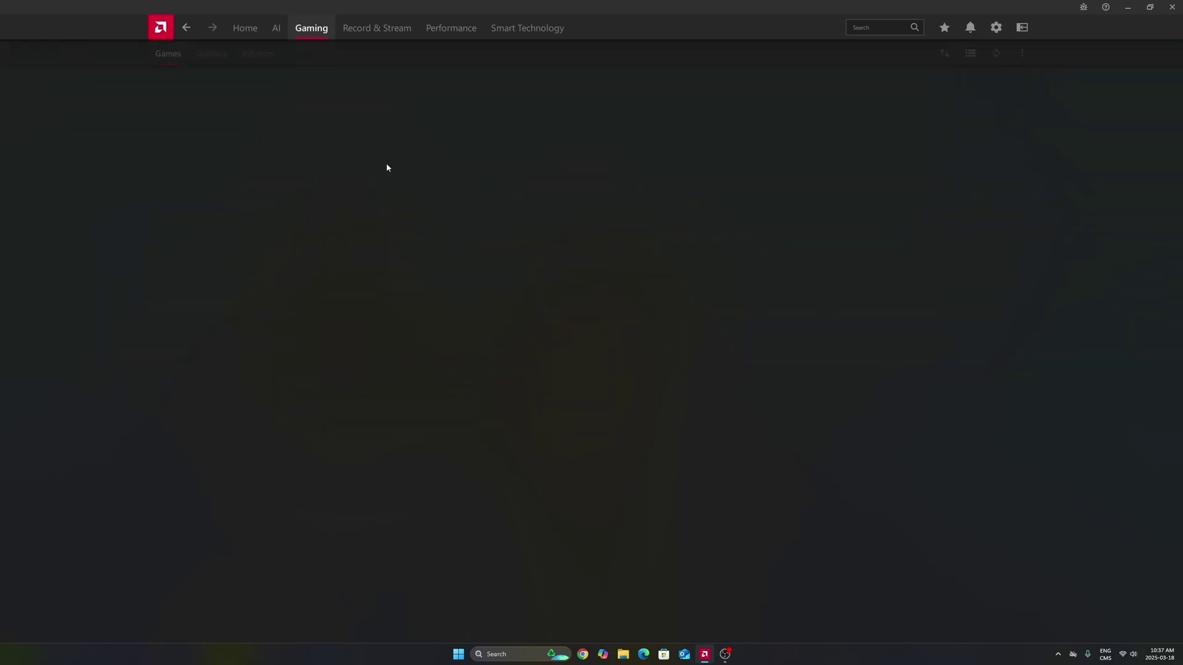
click(217, 58)
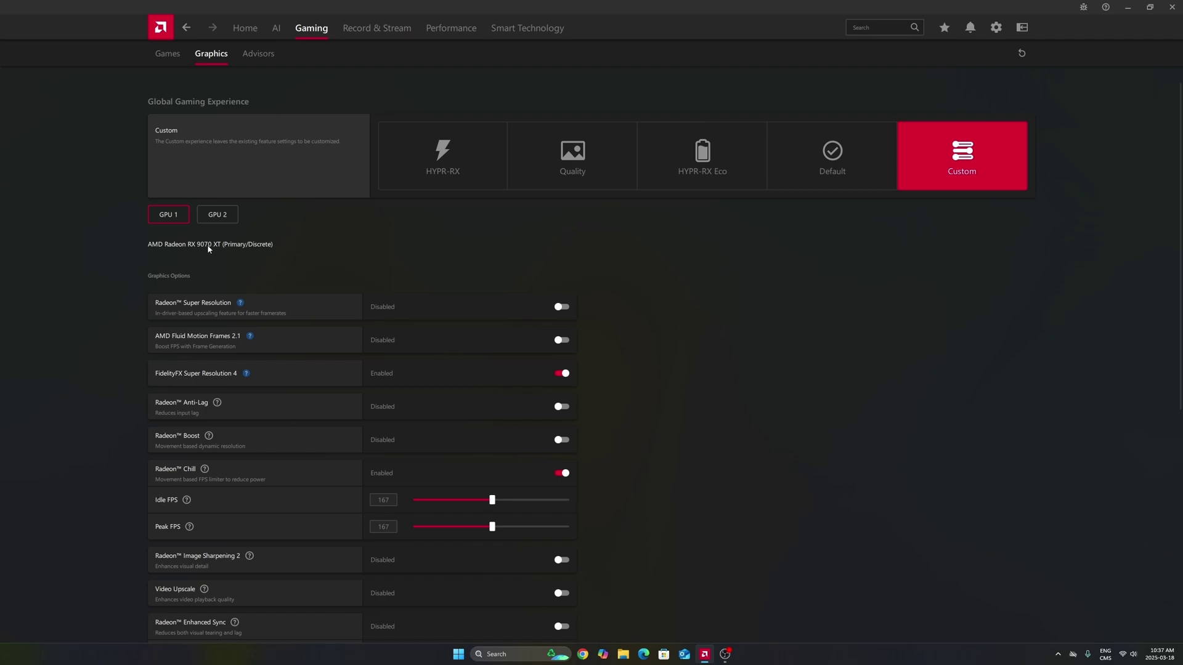
click(220, 215)
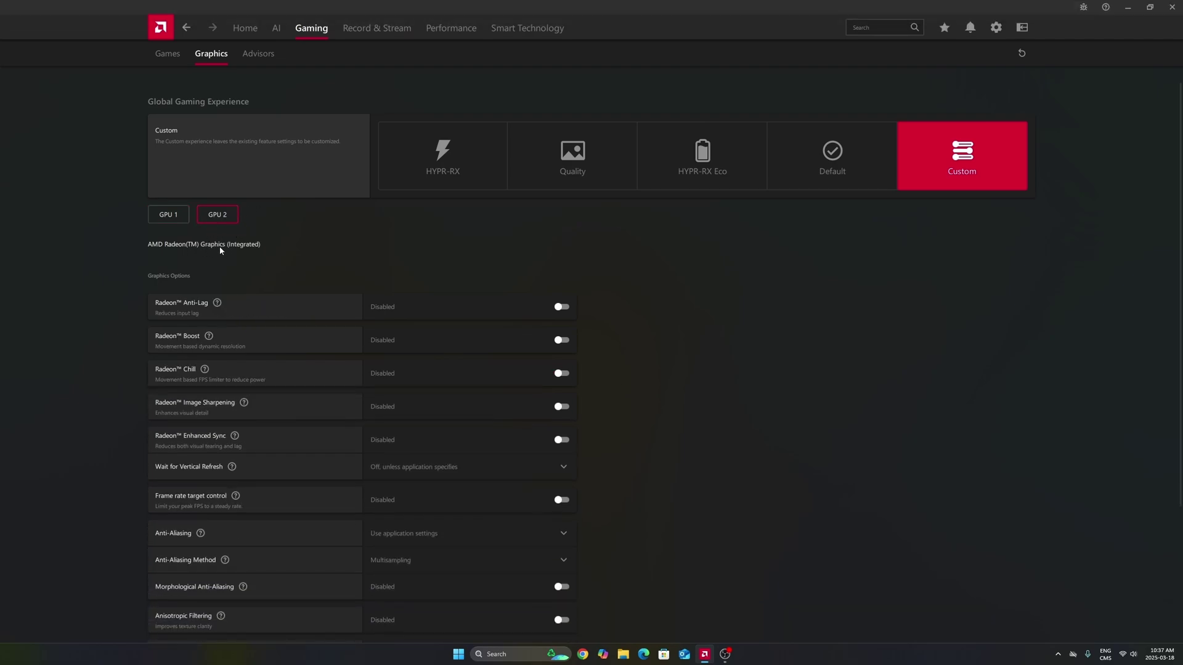
click(169, 214)
click(219, 215)
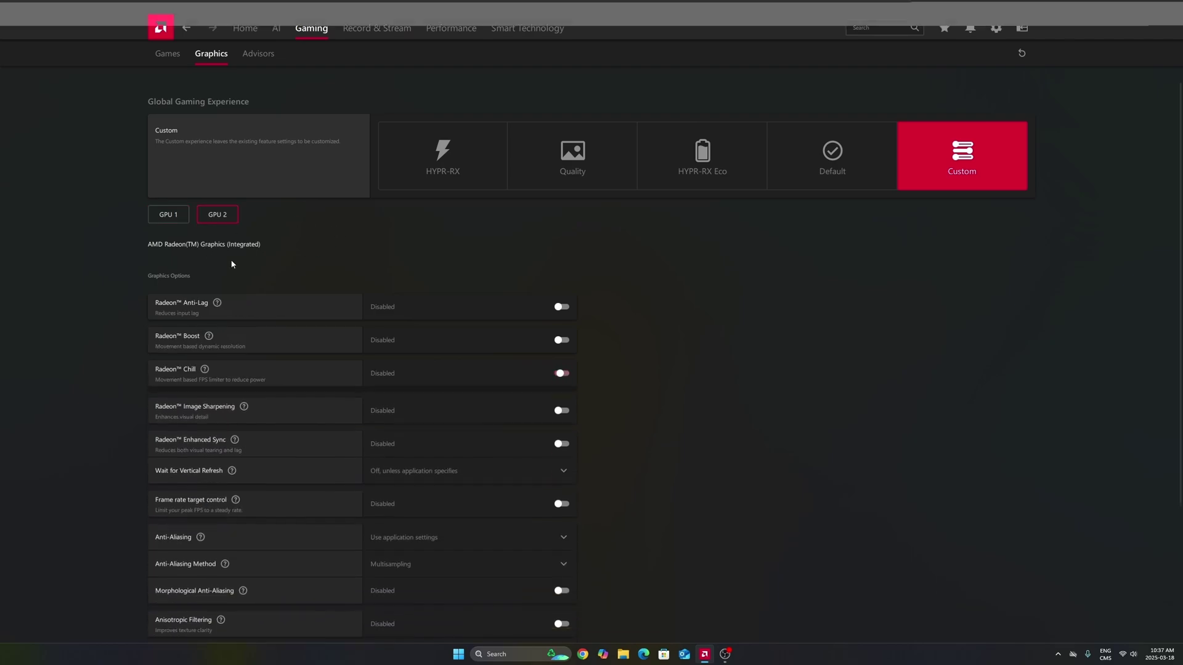
click(176, 213)
Review GPU 1's graphics options from Radeon Super Resolution down to Reset Shader Cache
scroll(705, 314, down, 2)
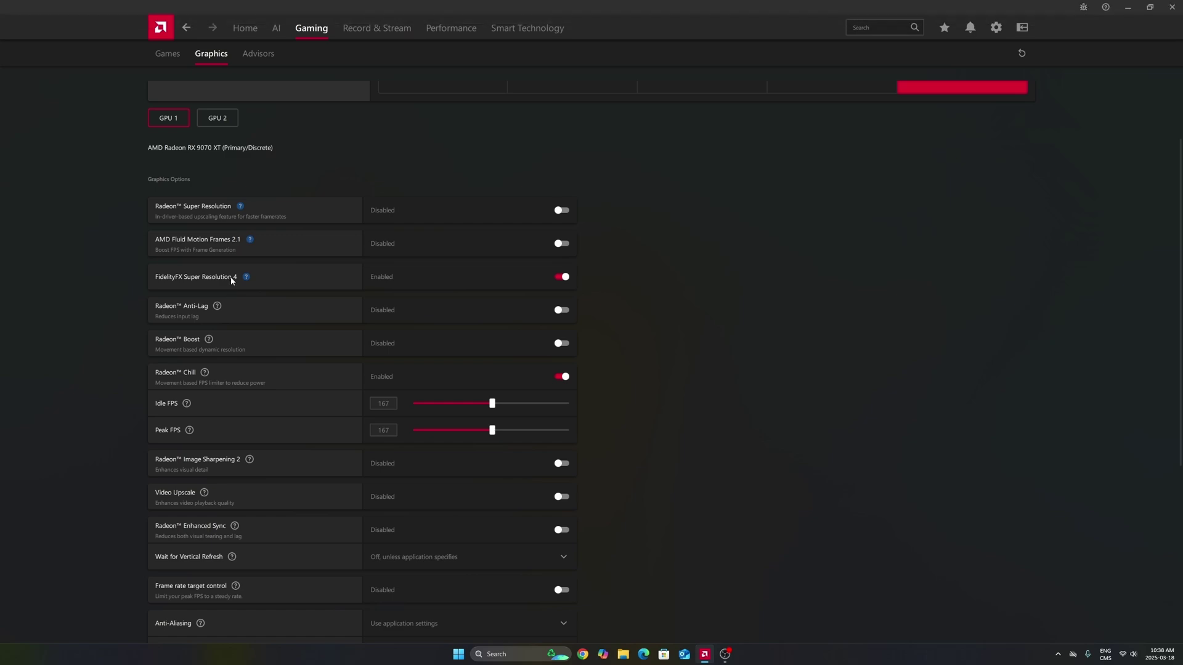
mouse_move(239, 272)
scroll(668, 269, down, 3)
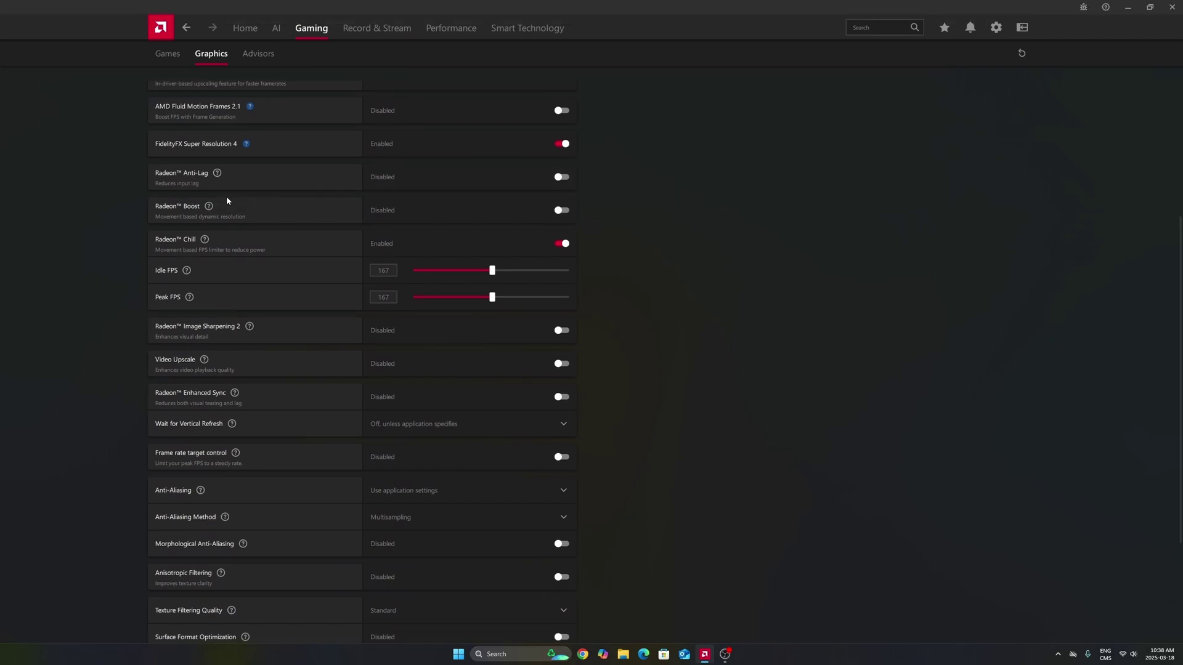
scroll(257, 202, down, 1)
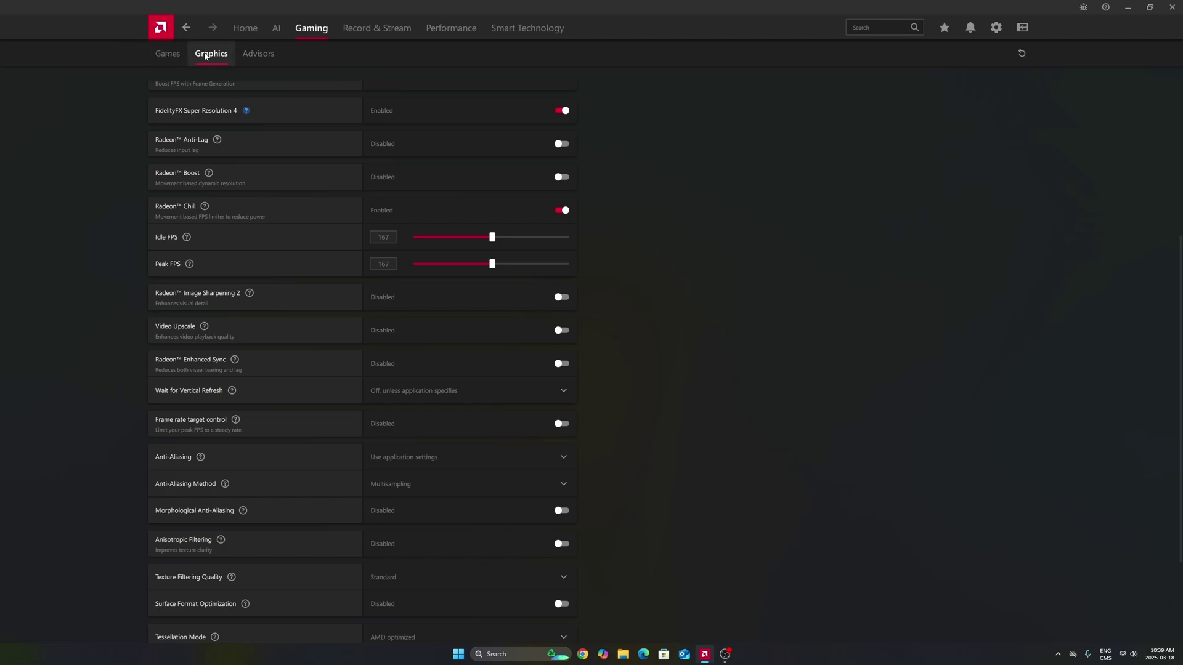
scroll(457, 116, down, 2)
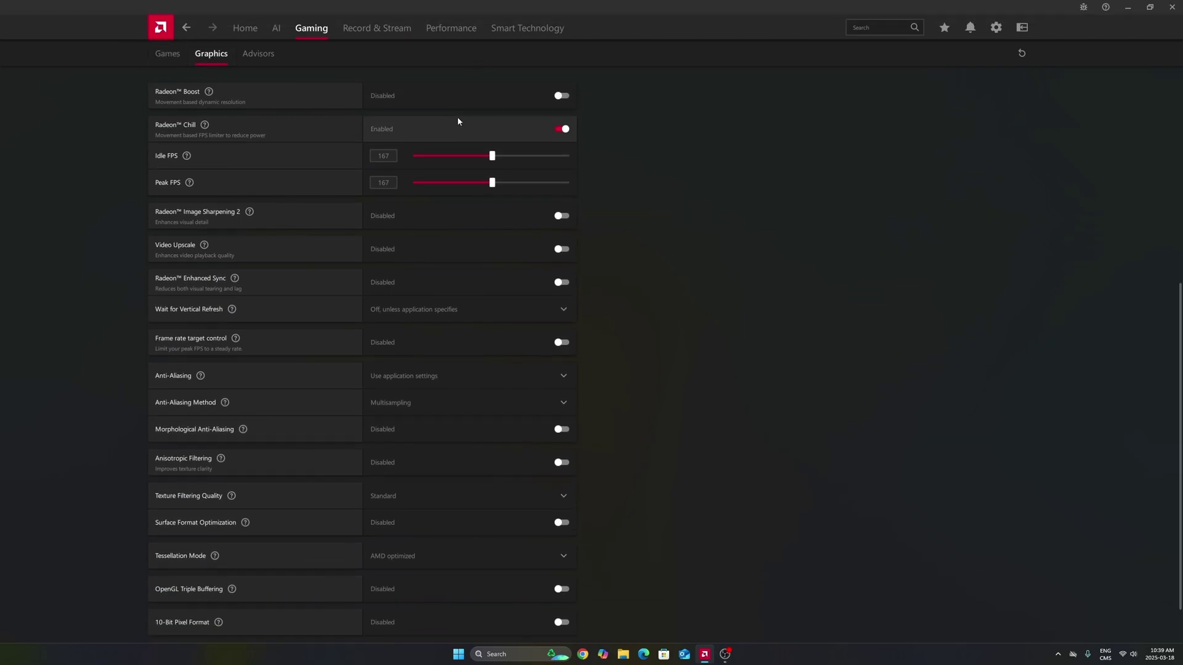
scroll(478, 121, up, 5)
scroll(491, 417, down, 6)
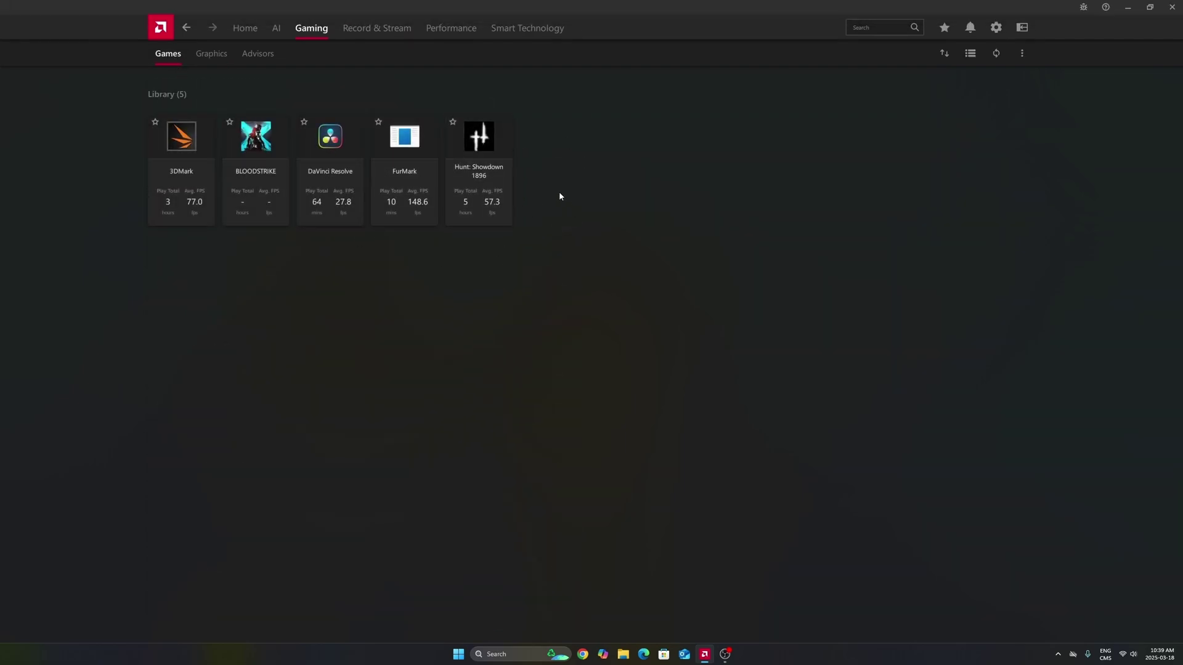
click(207, 55)
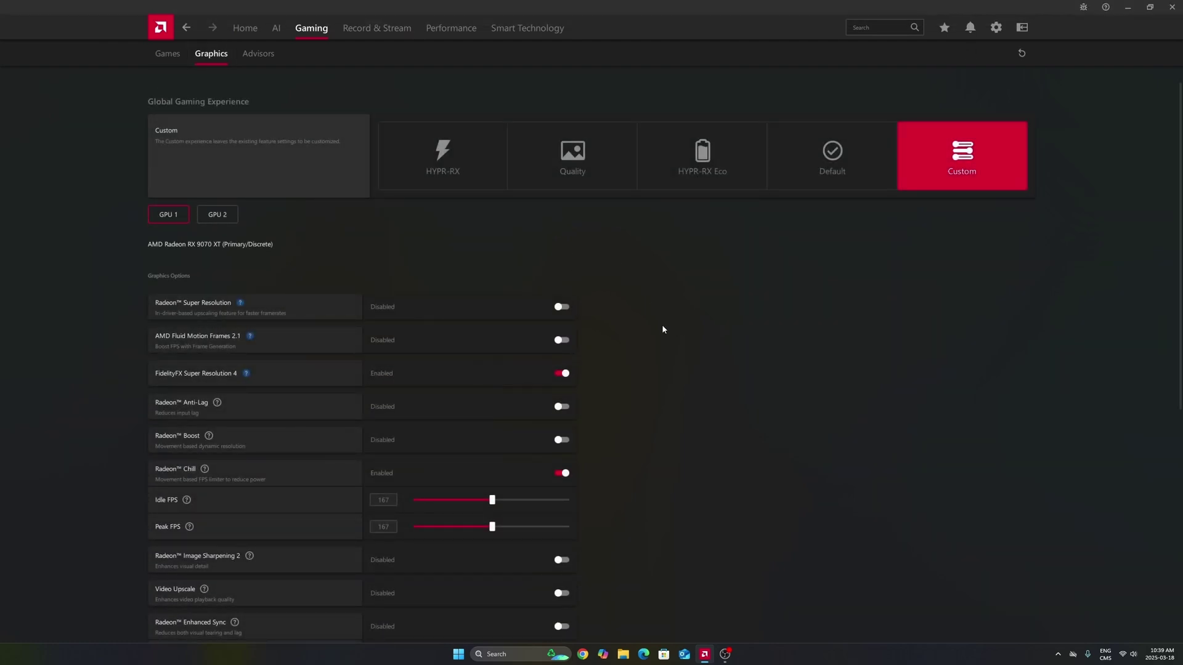
scroll(663, 329, down, 6)
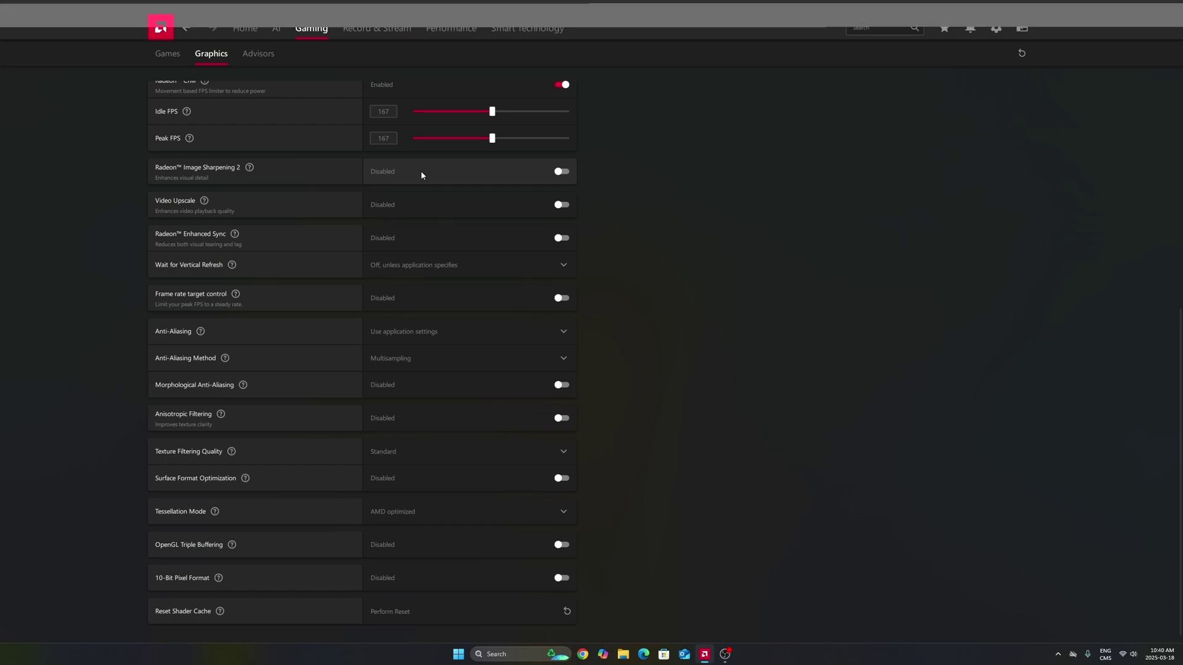
Enable Radeon Image Sharpening 2 to inspect its sharpness options, and disable it again
click(567, 173)
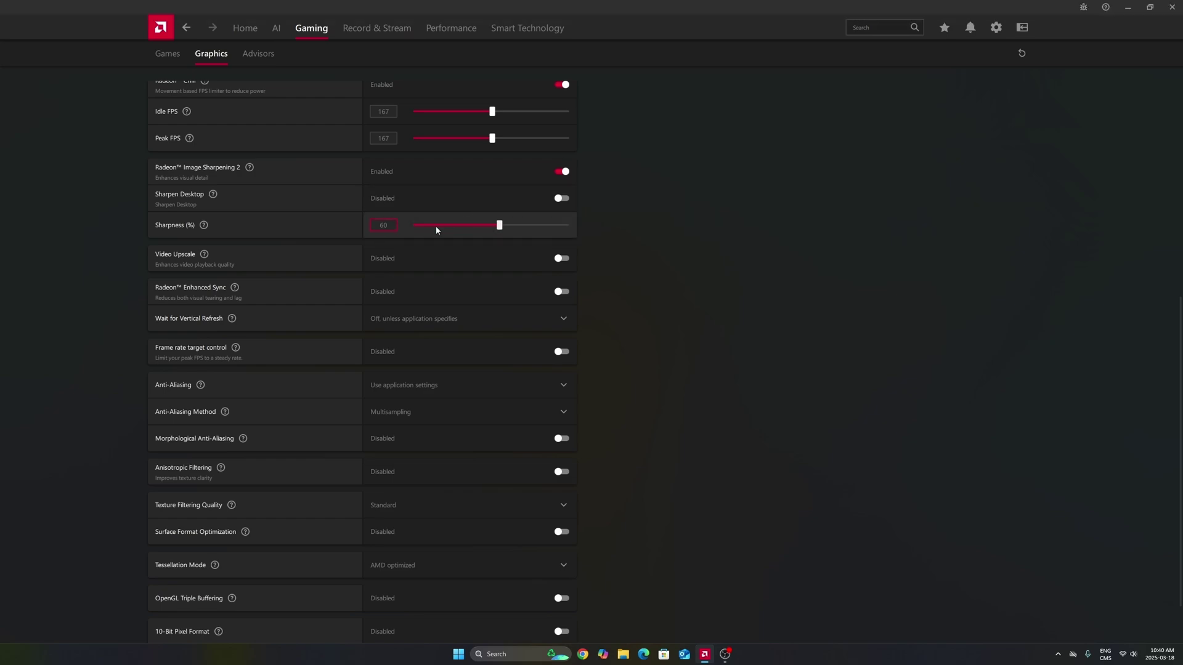
click(561, 172)
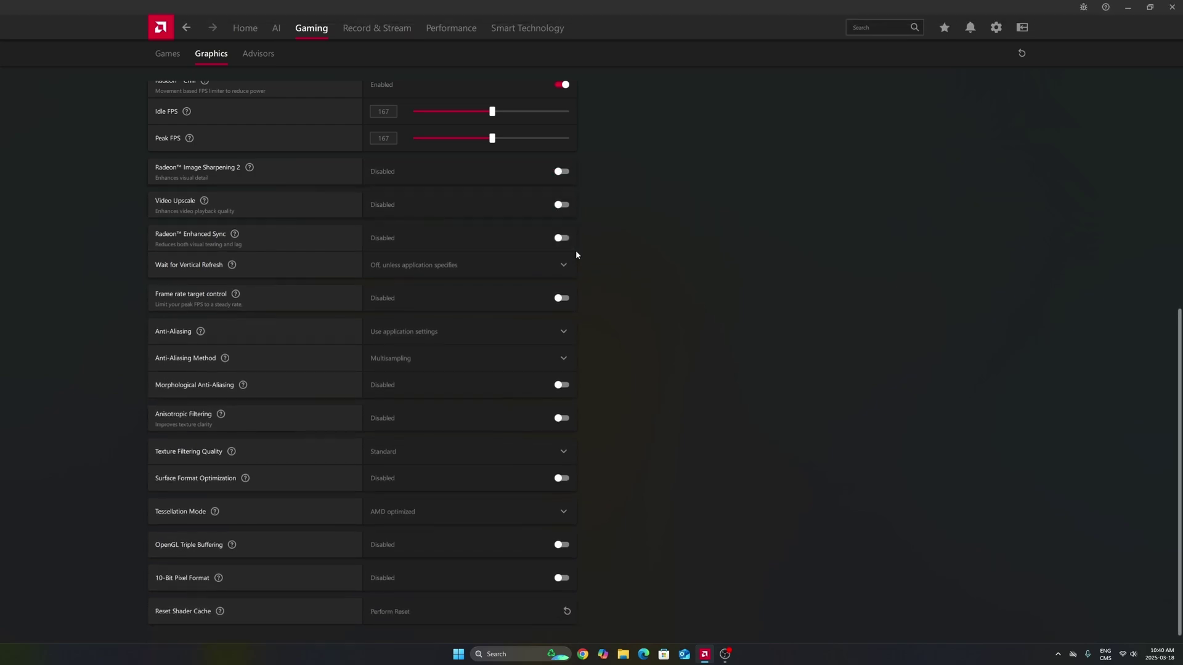
scroll(531, 475, down, 1)
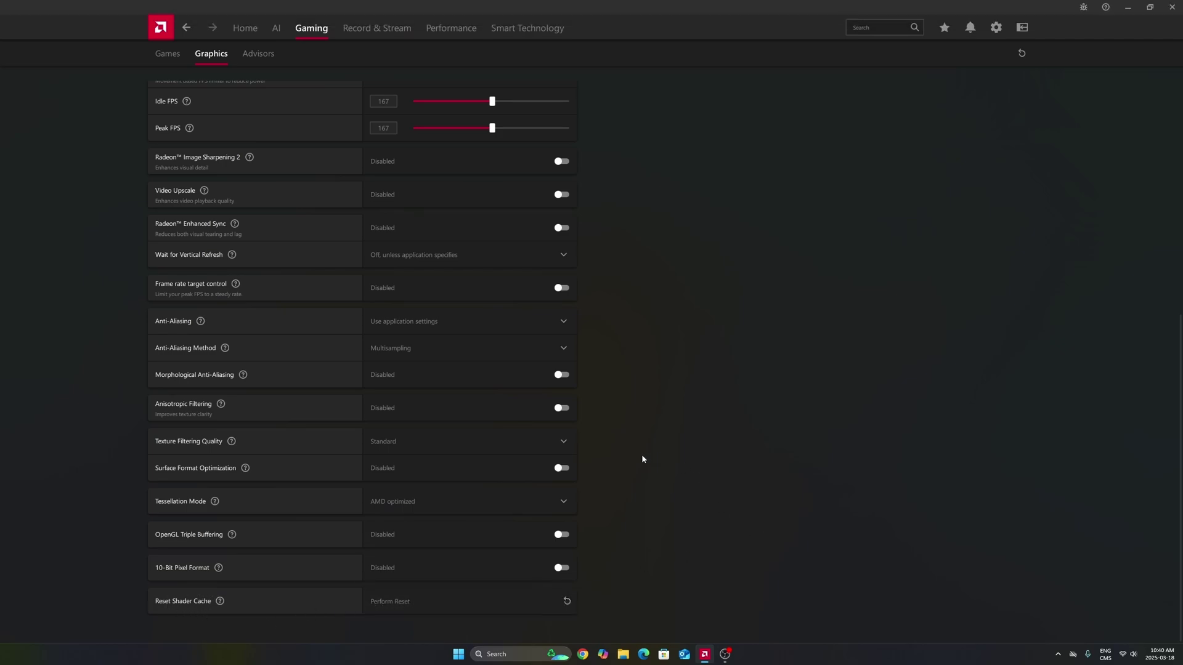
scroll(644, 259, up, 6)
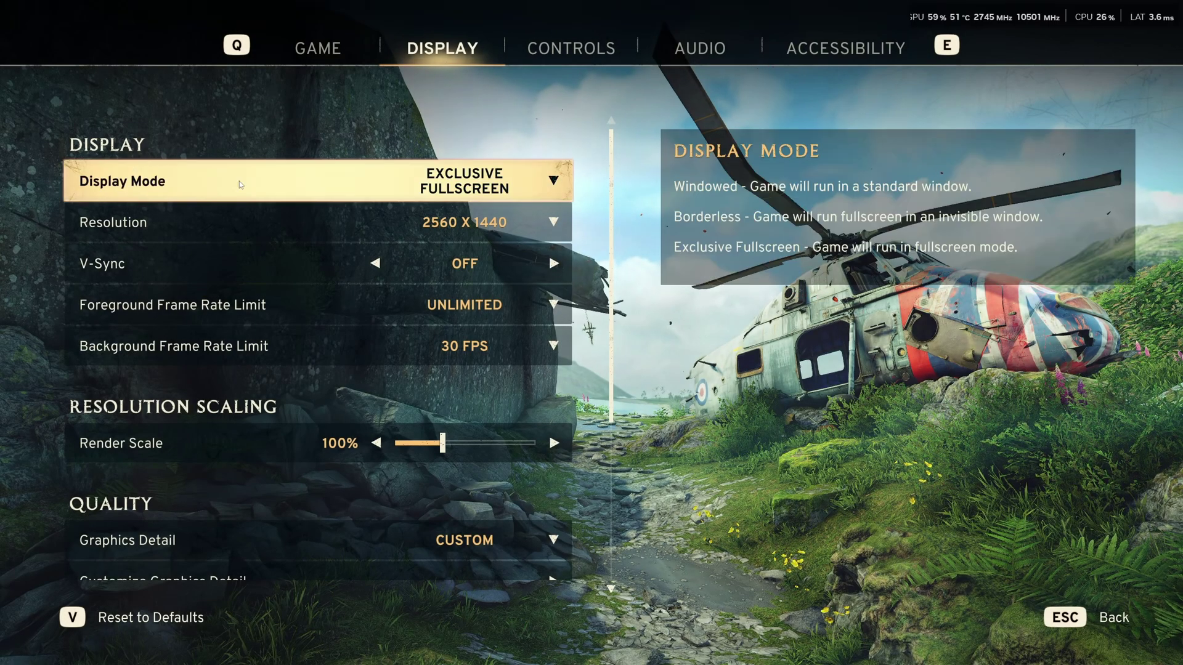
In the game's display settings, select Exclusive Fullscreen as the display mode and review the options down to Reduce Mouse Lag
click(506, 185)
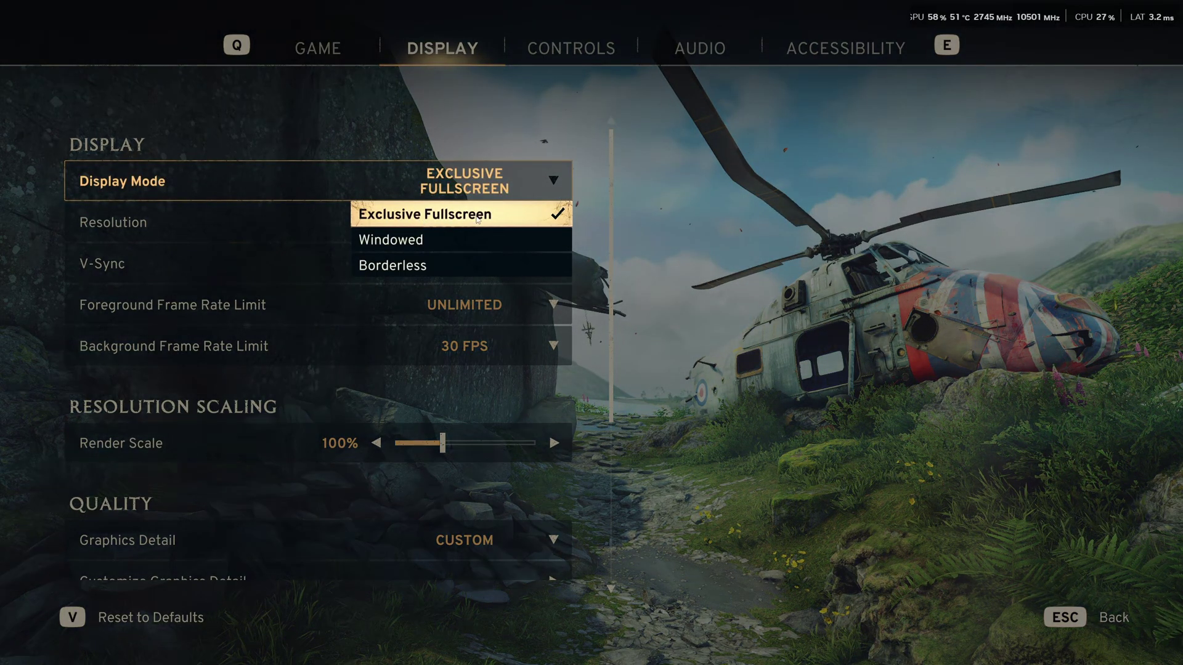
click(477, 218)
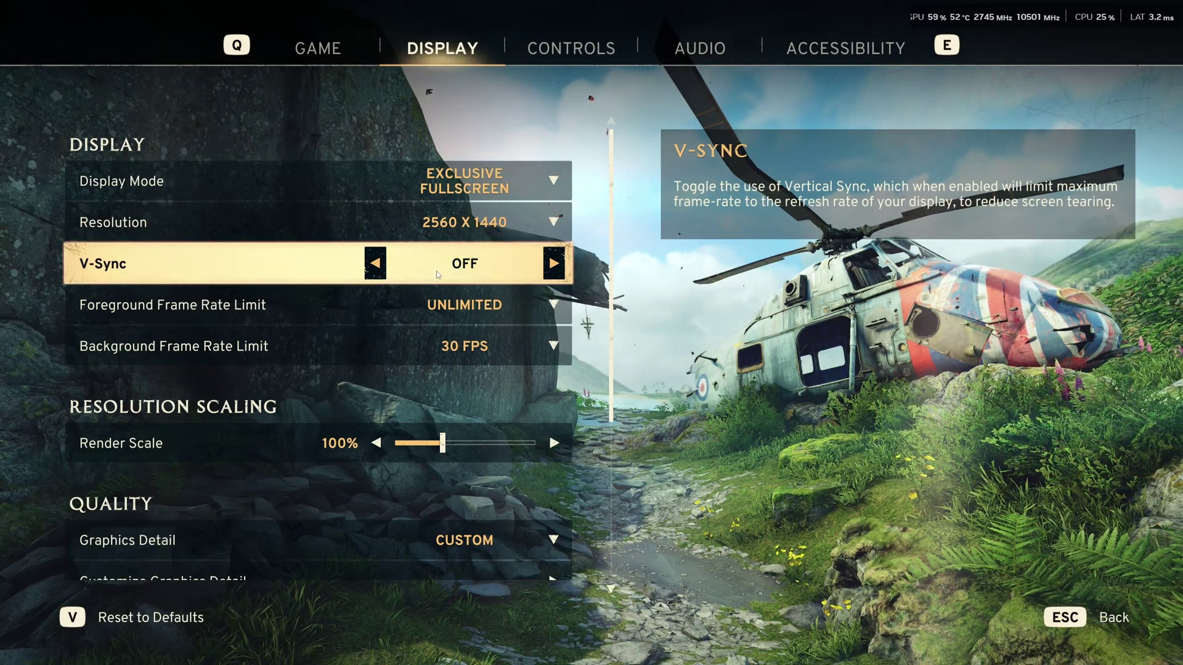
scroll(436, 271, down, 1)
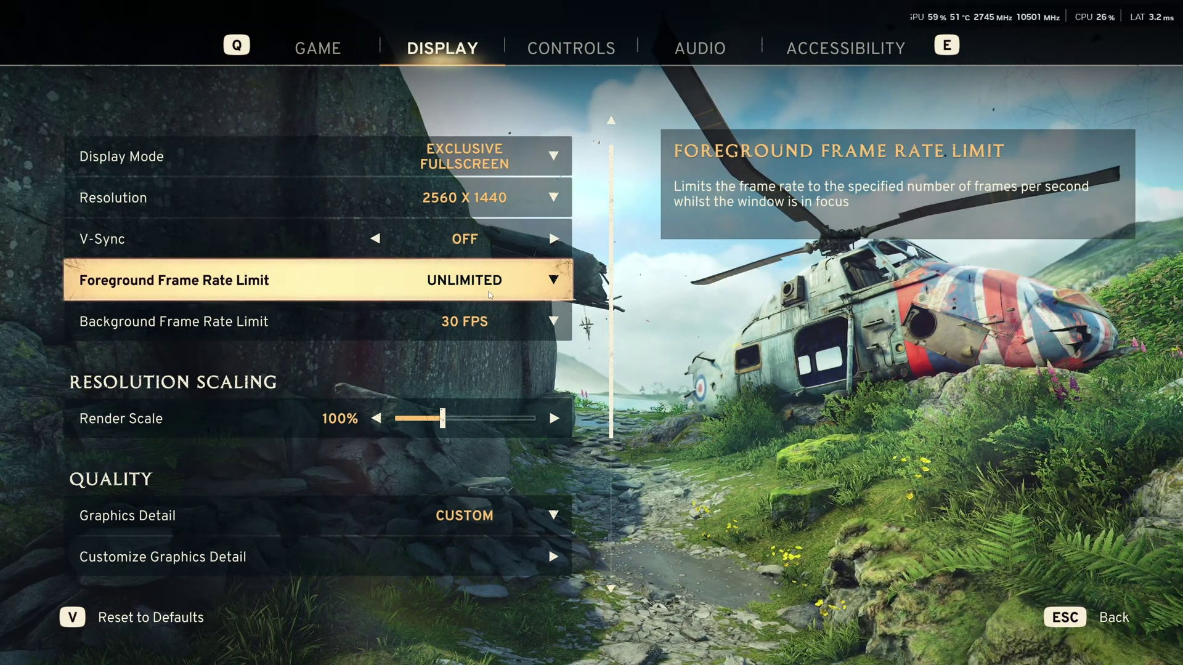
scroll(401, 333, down, 4)
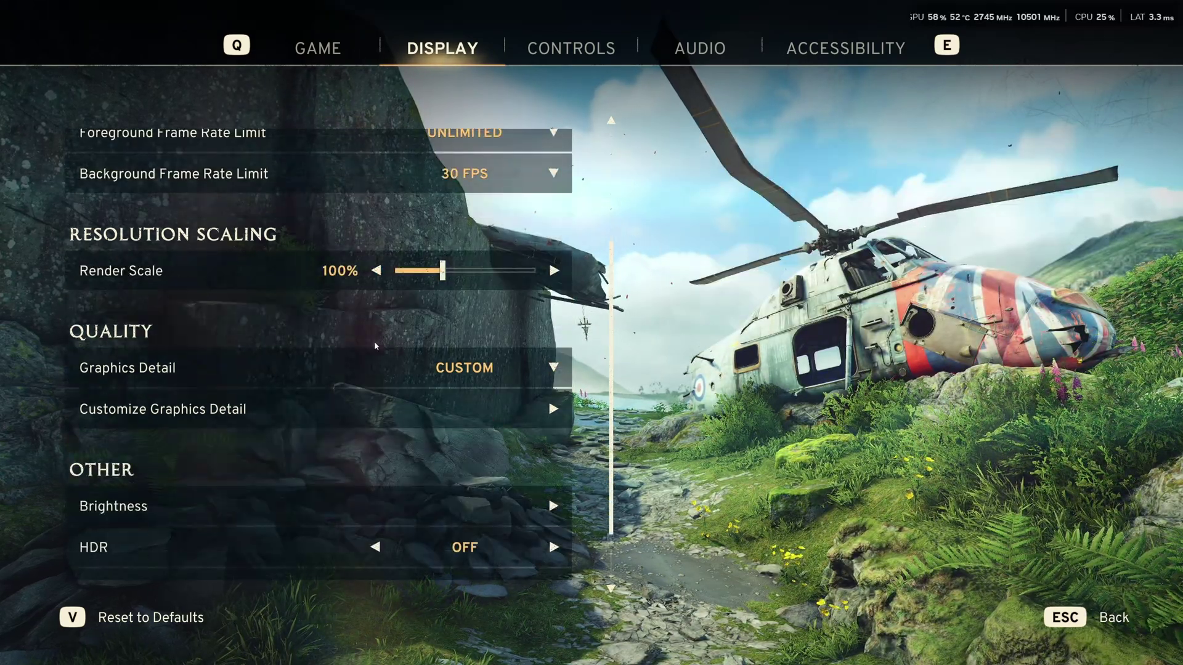
scroll(452, 277, up, 5)
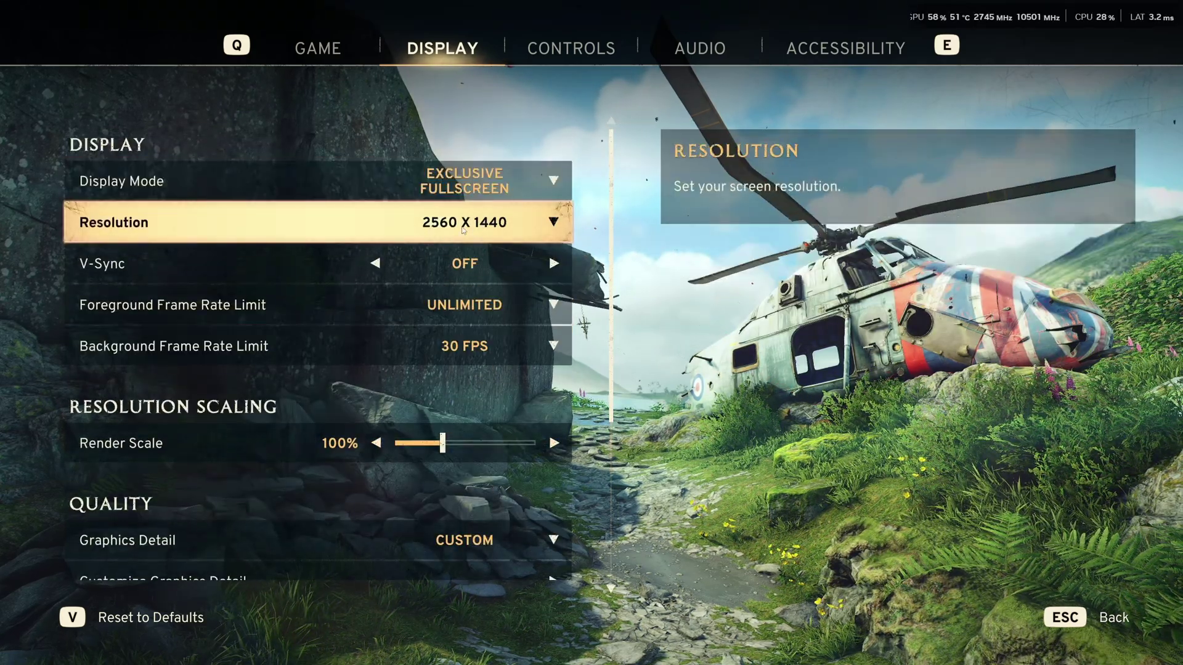
scroll(483, 226, down, 7)
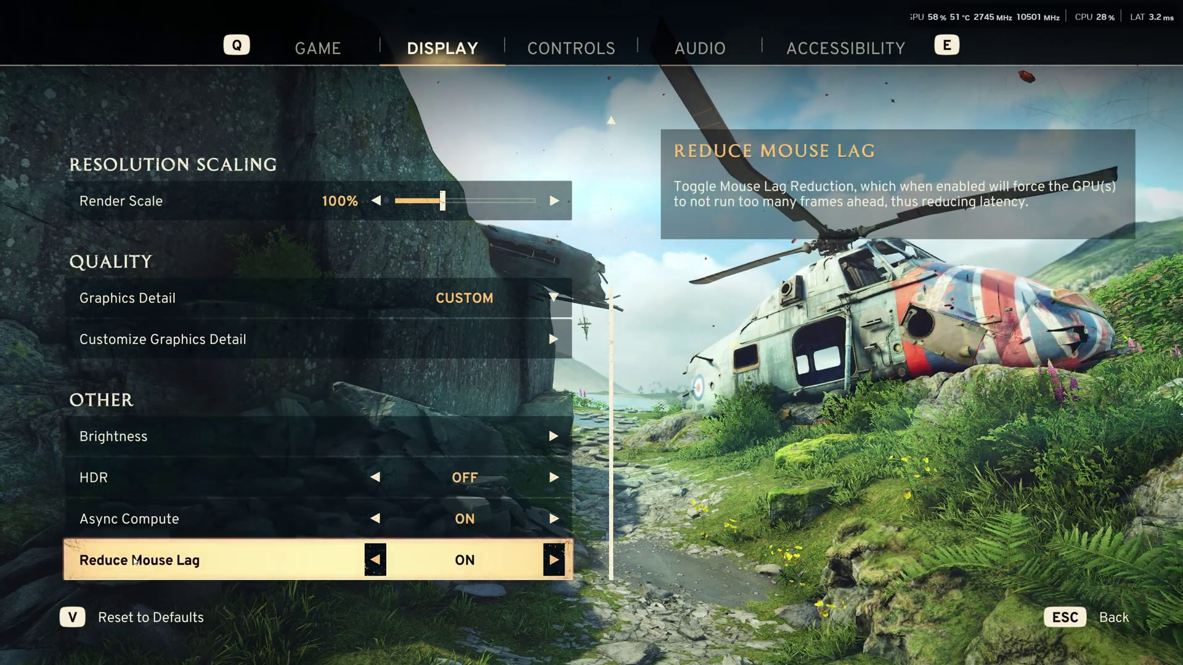
Open the detailed graphics customization and inspect the Anti-Aliasing quality levels without changing the selection
click(486, 339)
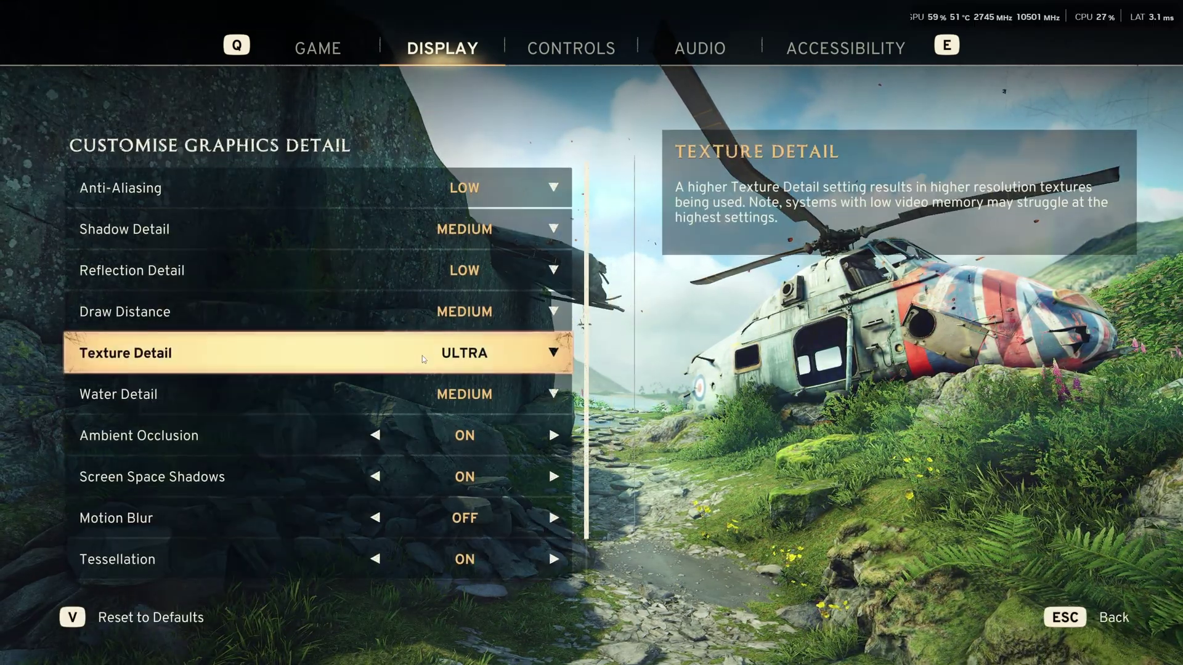
click(431, 188)
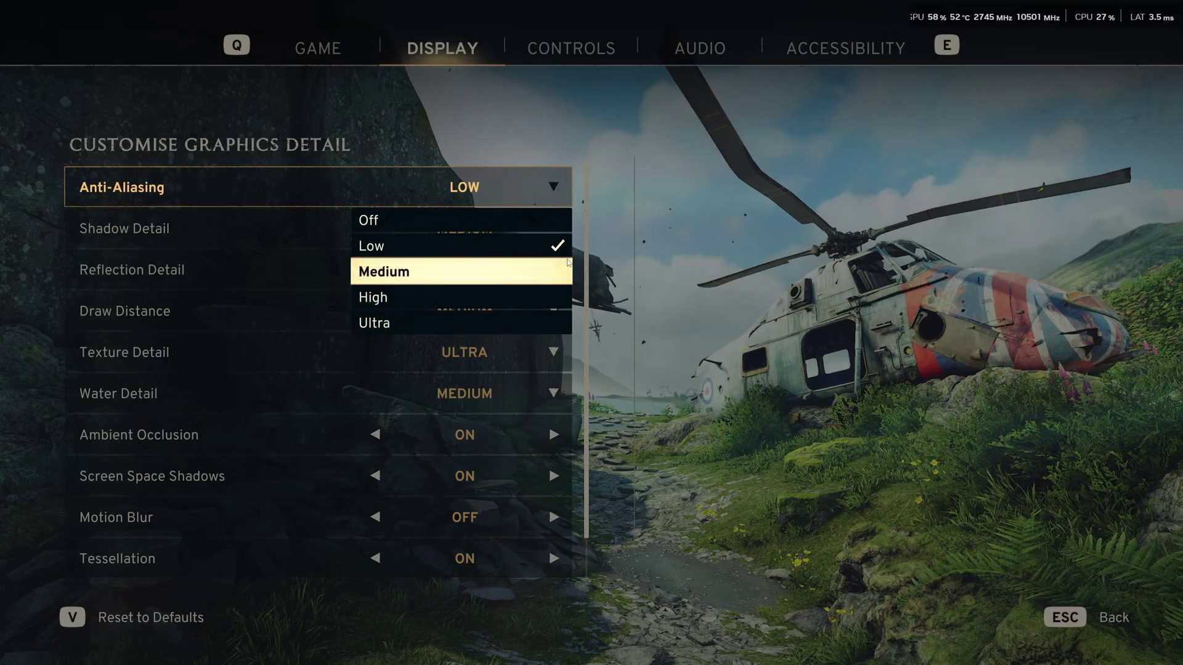
click(296, 270)
scroll(291, 272, down, 1)
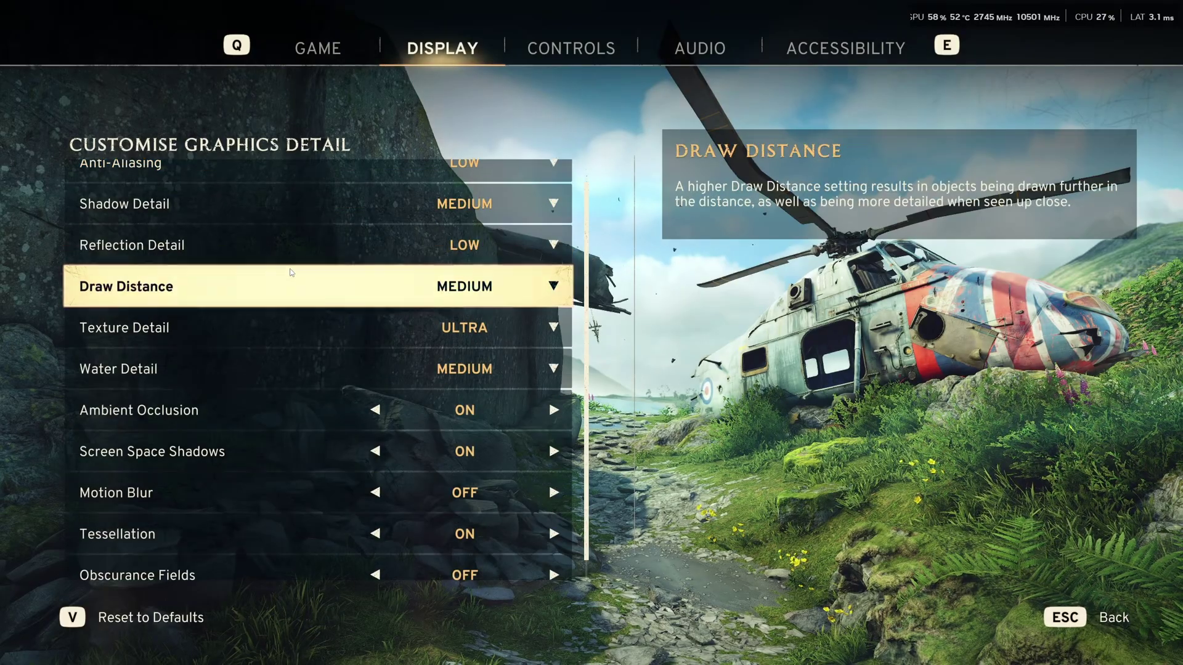
Inspect the Shadow Detail levels, keeping Medium, and check the Reflection Detail setting
click(498, 213)
click(498, 213)
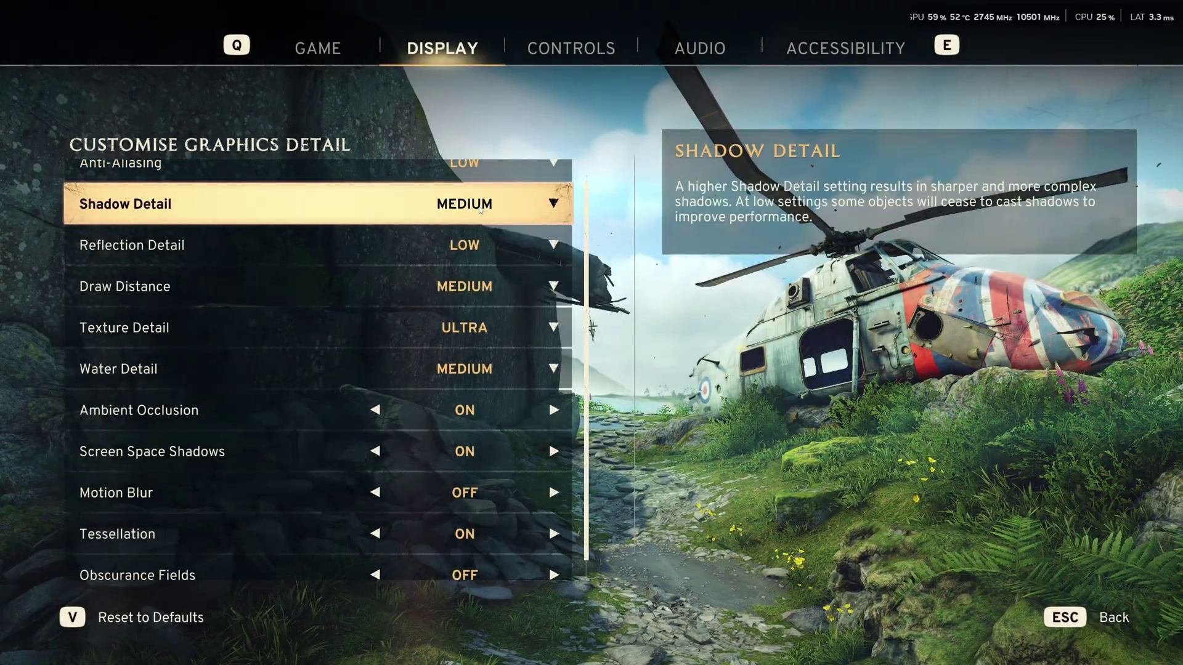
click(498, 213)
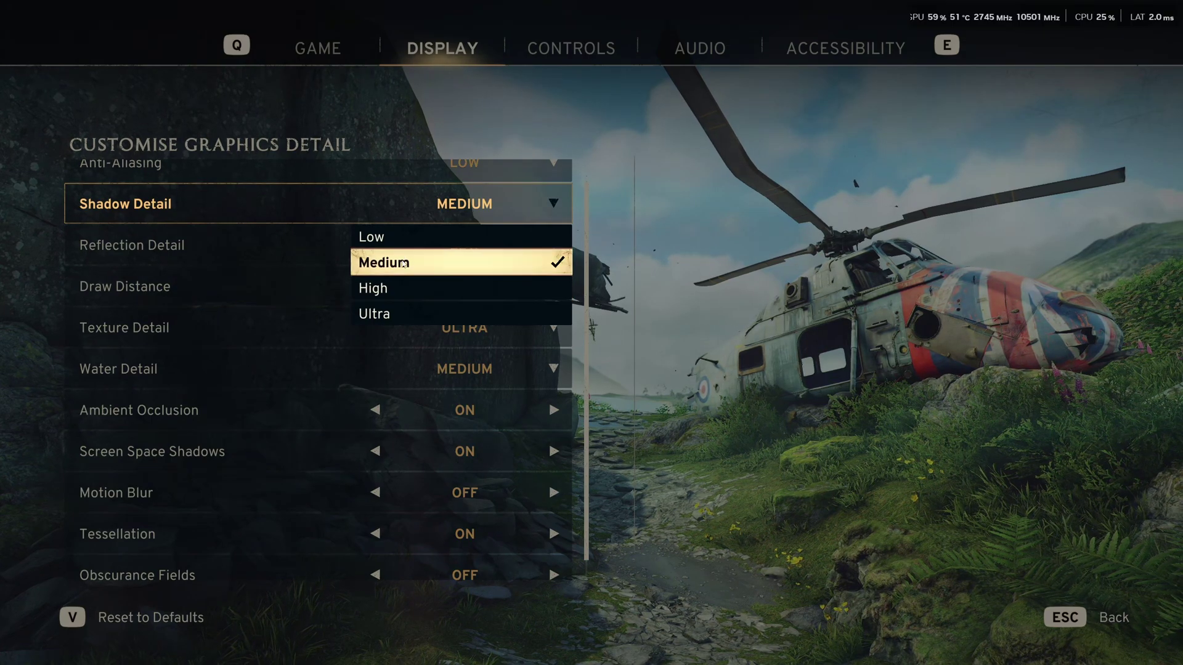
click(379, 262)
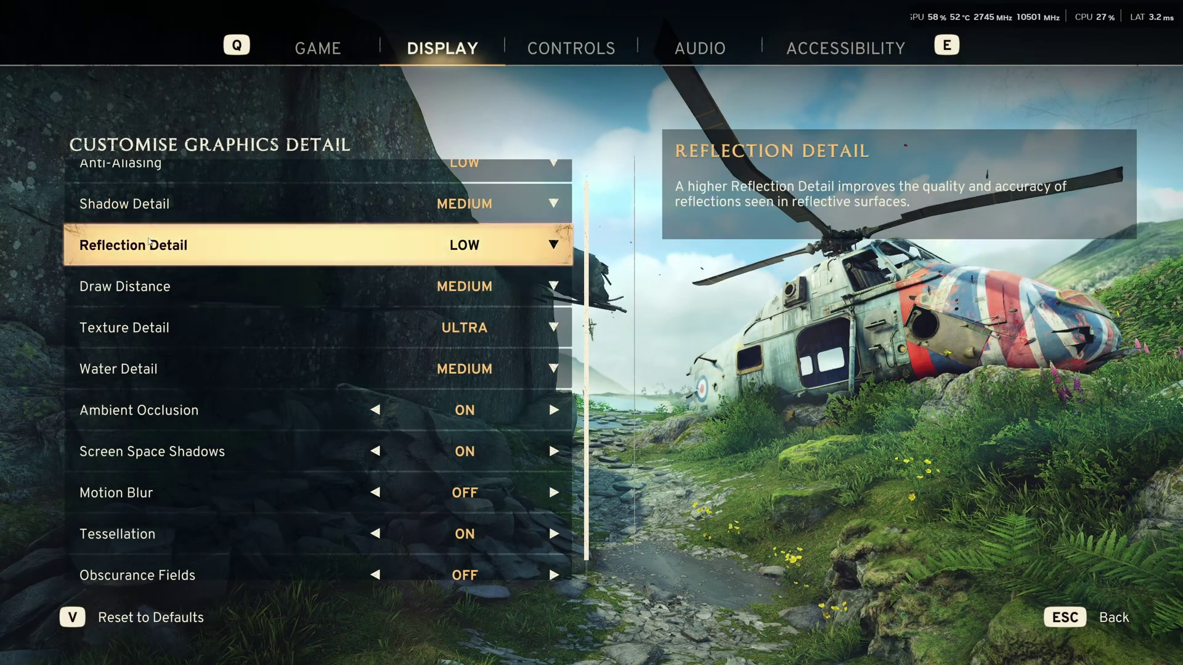
click(506, 255)
click(505, 255)
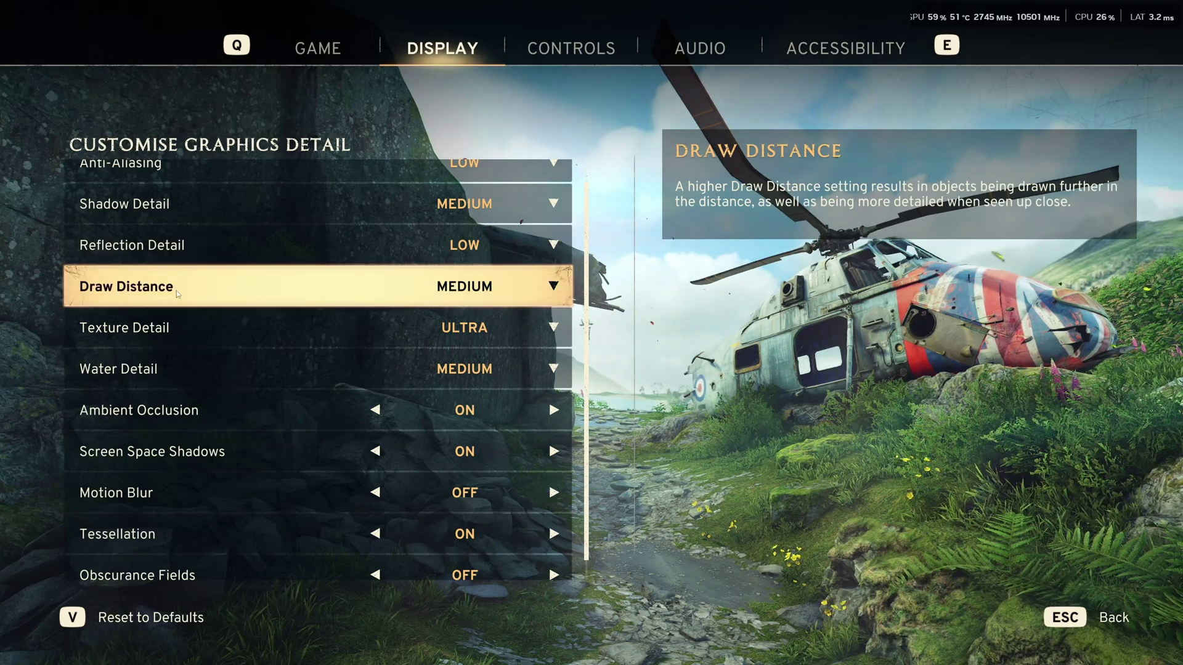
Inspect the Draw Distance, Texture Detail and Water Detail levels, keeping their current selections
click(488, 286)
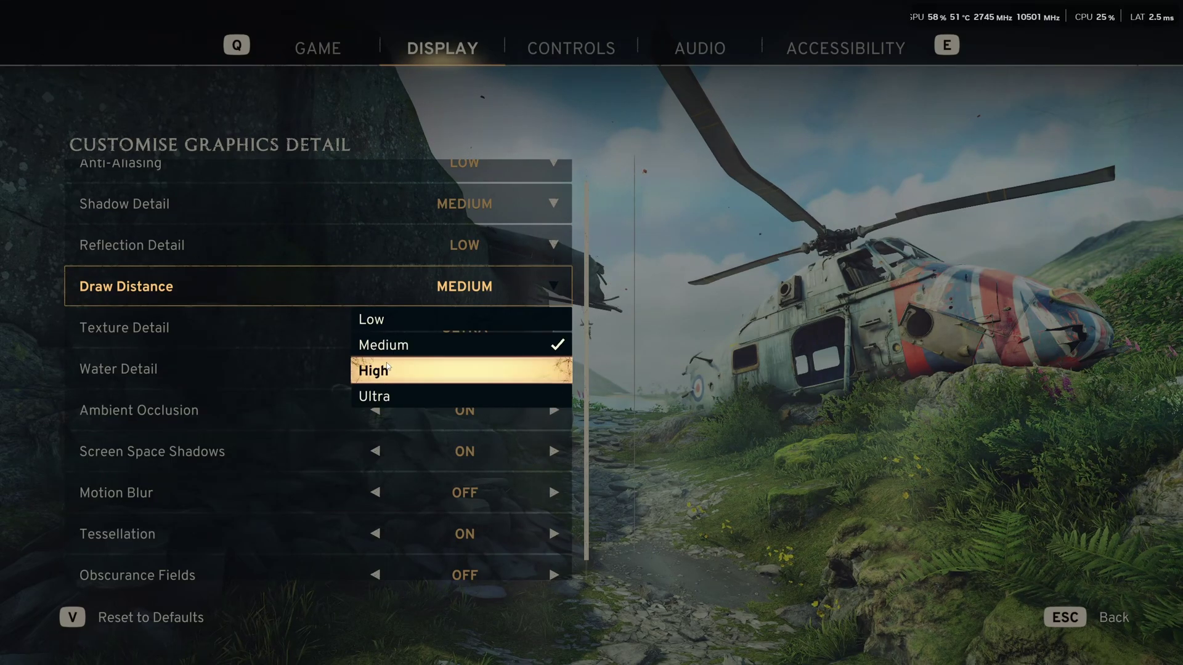
click(471, 345)
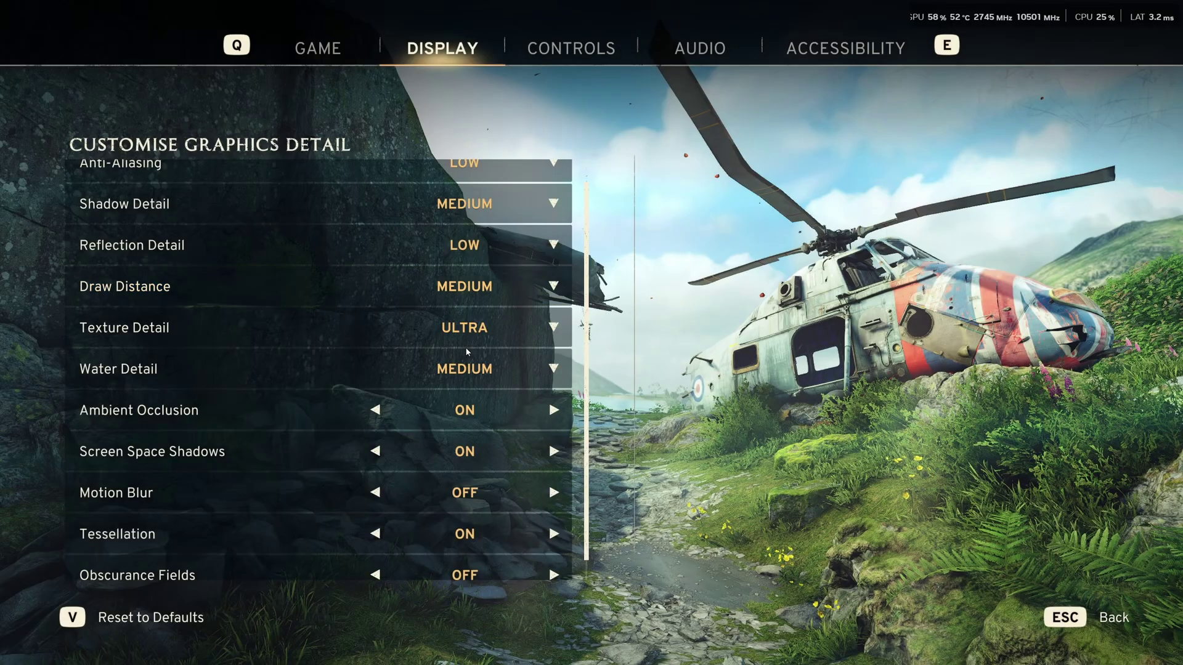
click(474, 311)
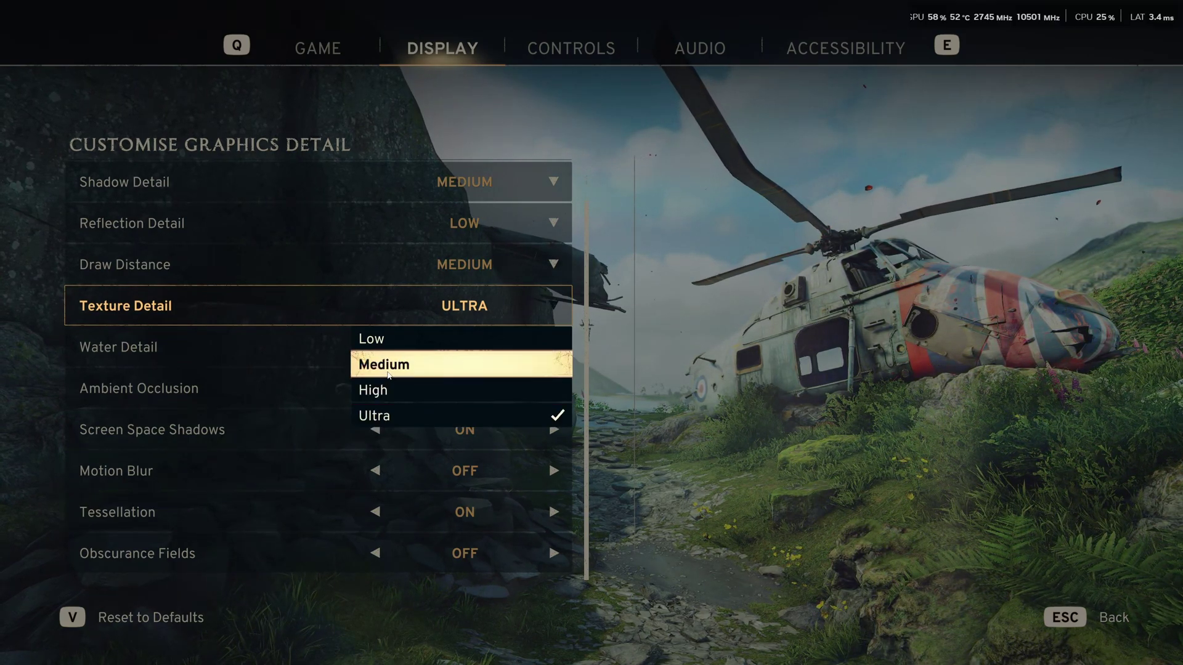
key(Escape)
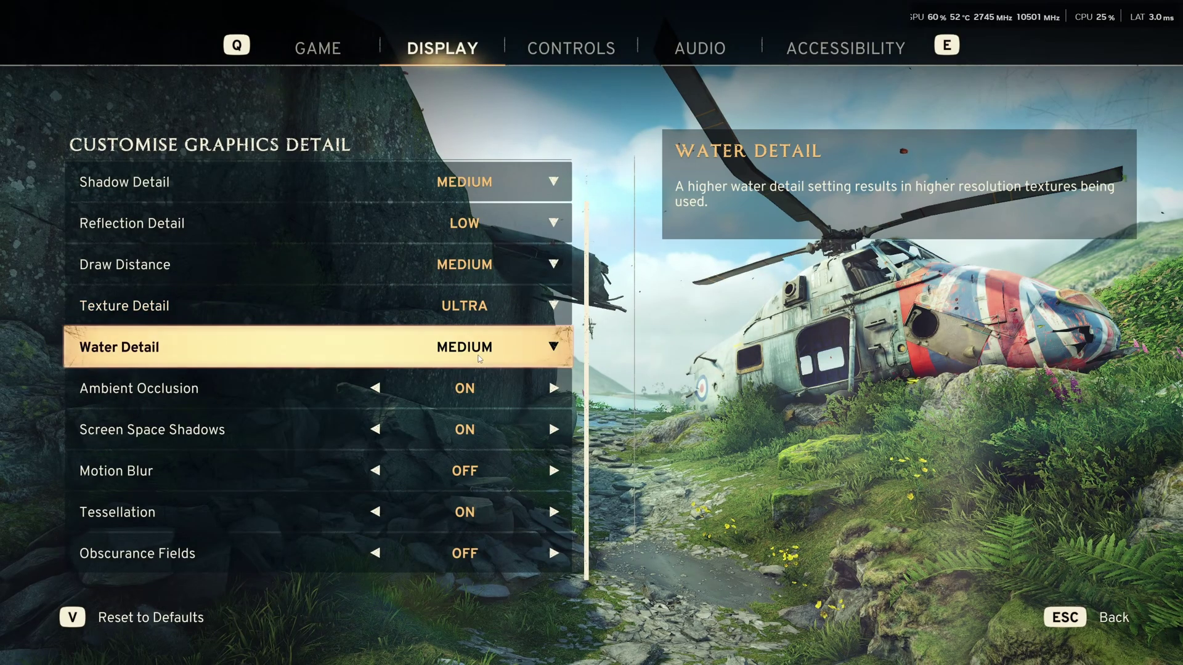
click(456, 354)
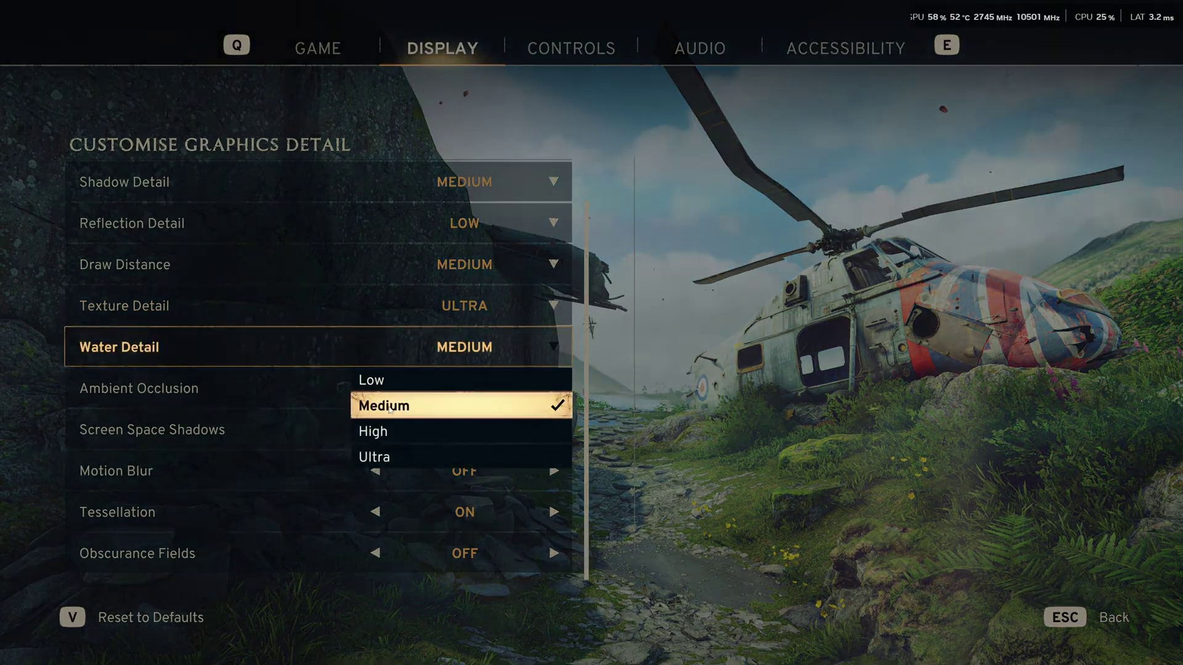
key(Escape)
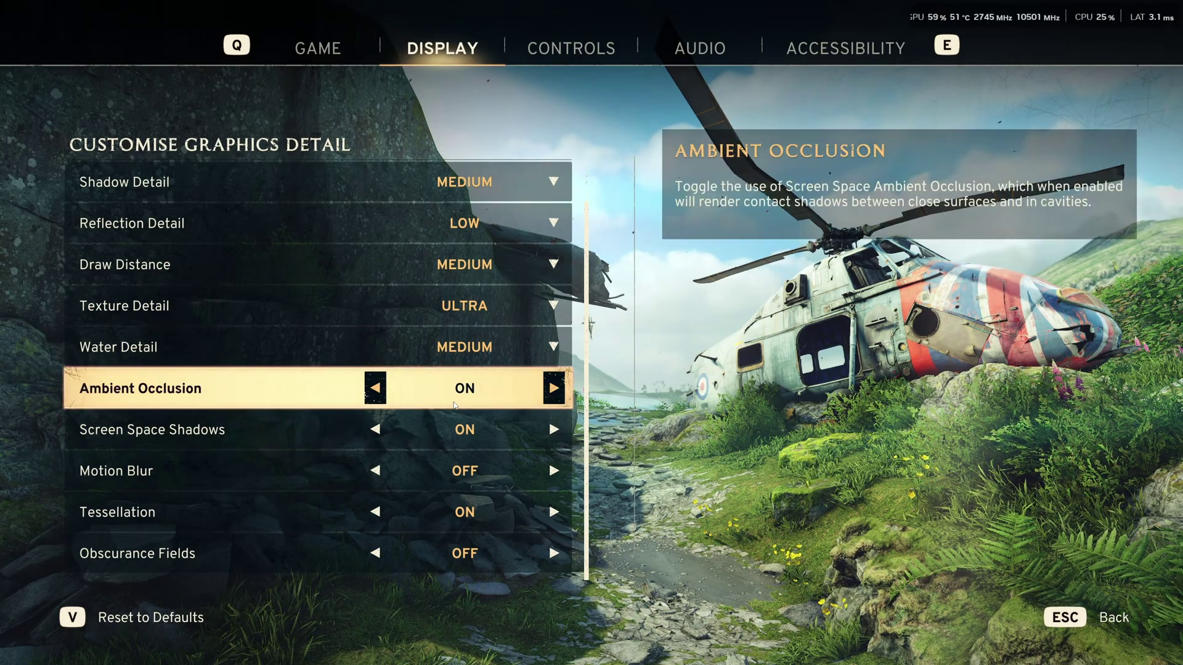
Toggle Ambient Occlusion, Screen Space Shadows and Motion Blur to compare their effect, restoring each one's original state
click(554, 388)
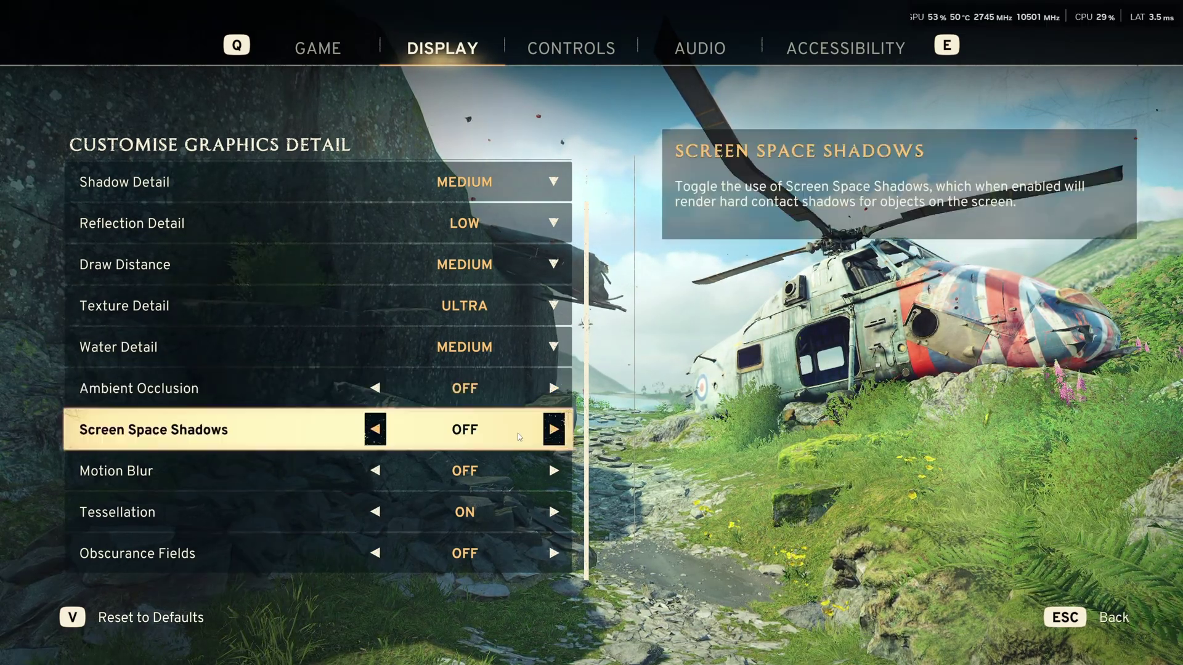
click(554, 429)
click(554, 470)
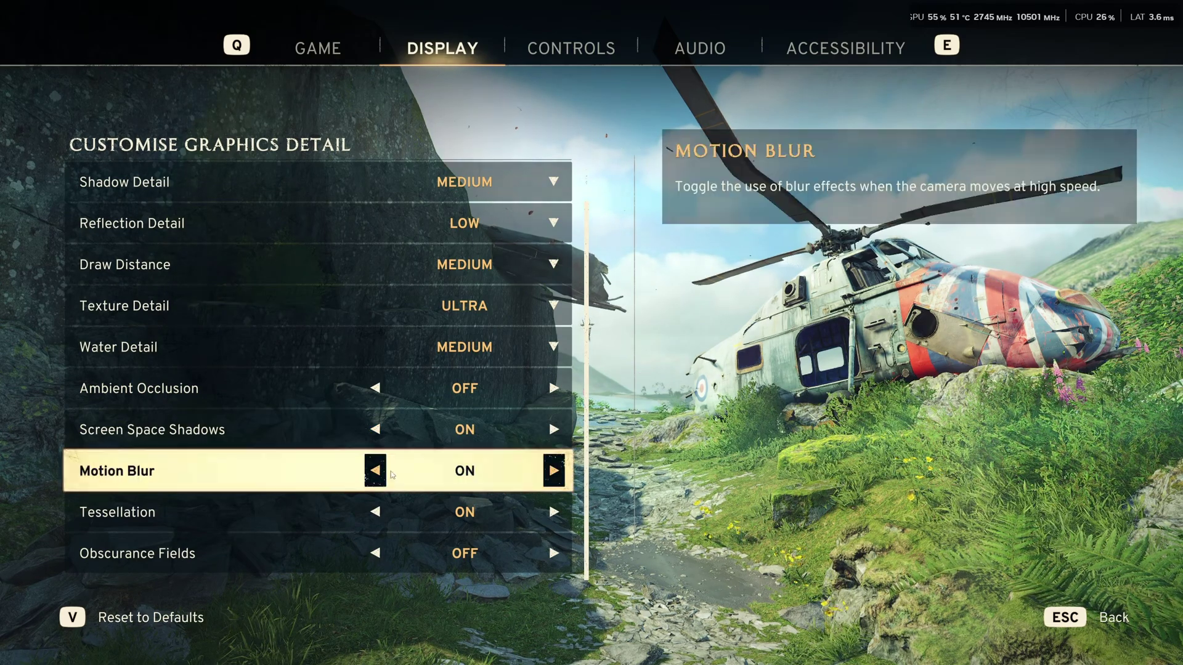
click(375, 471)
click(553, 388)
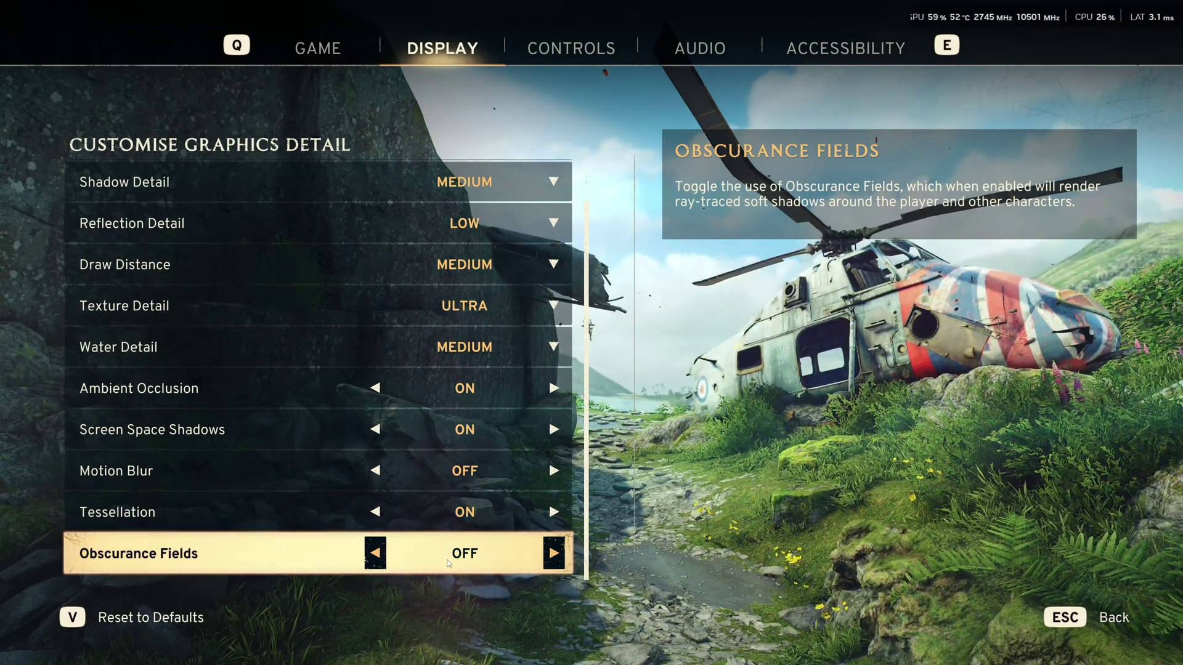
scroll(303, 409, up, 1)
scroll(324, 407, down, 1)
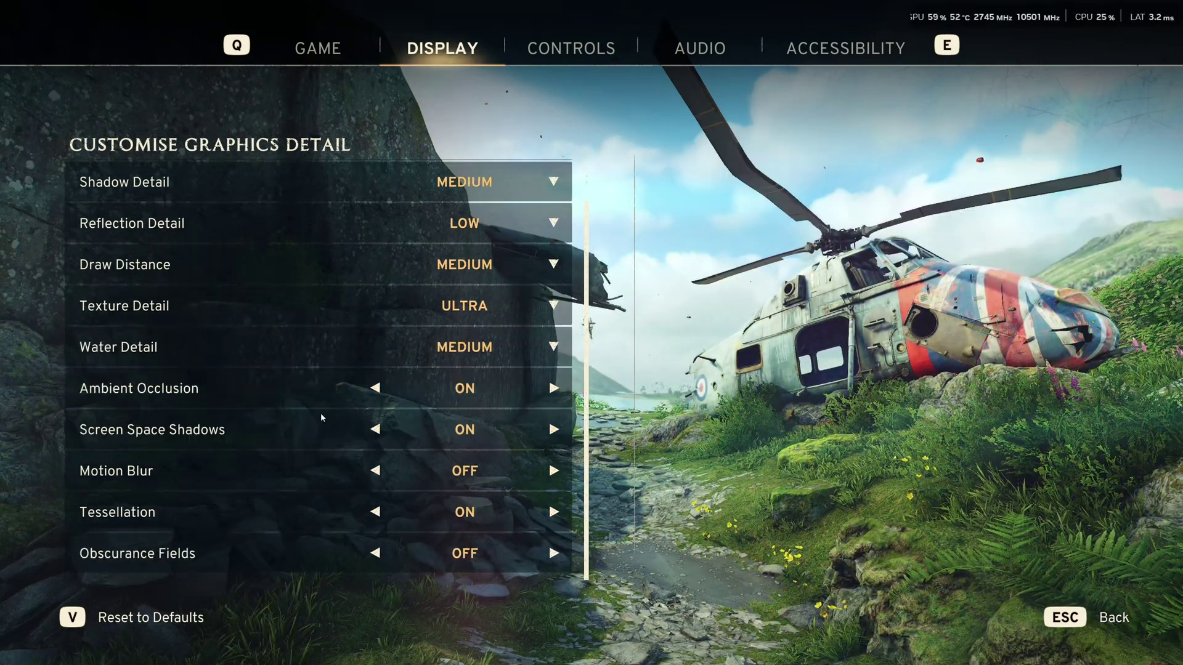